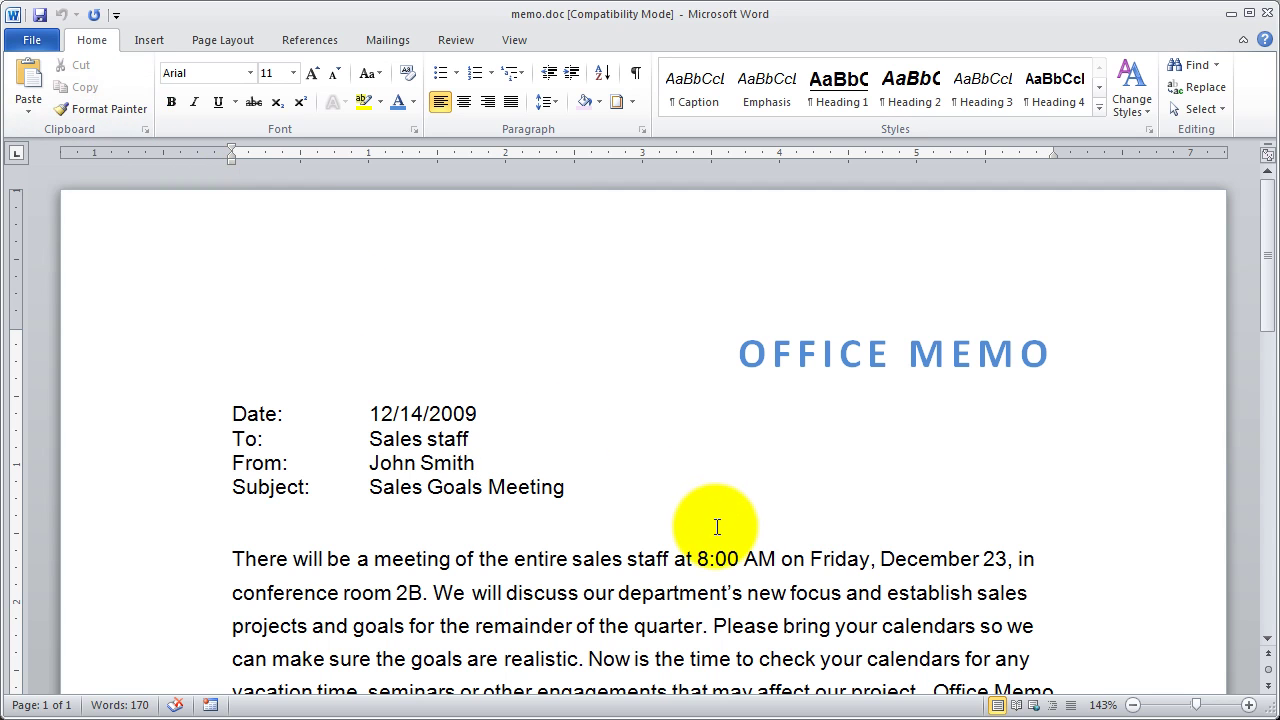
# Step: Copy the first body paragraph's wider line spacing onto the two paragraphs below the table with Format Painter
pyautogui.scroll(-3, 717, 527)
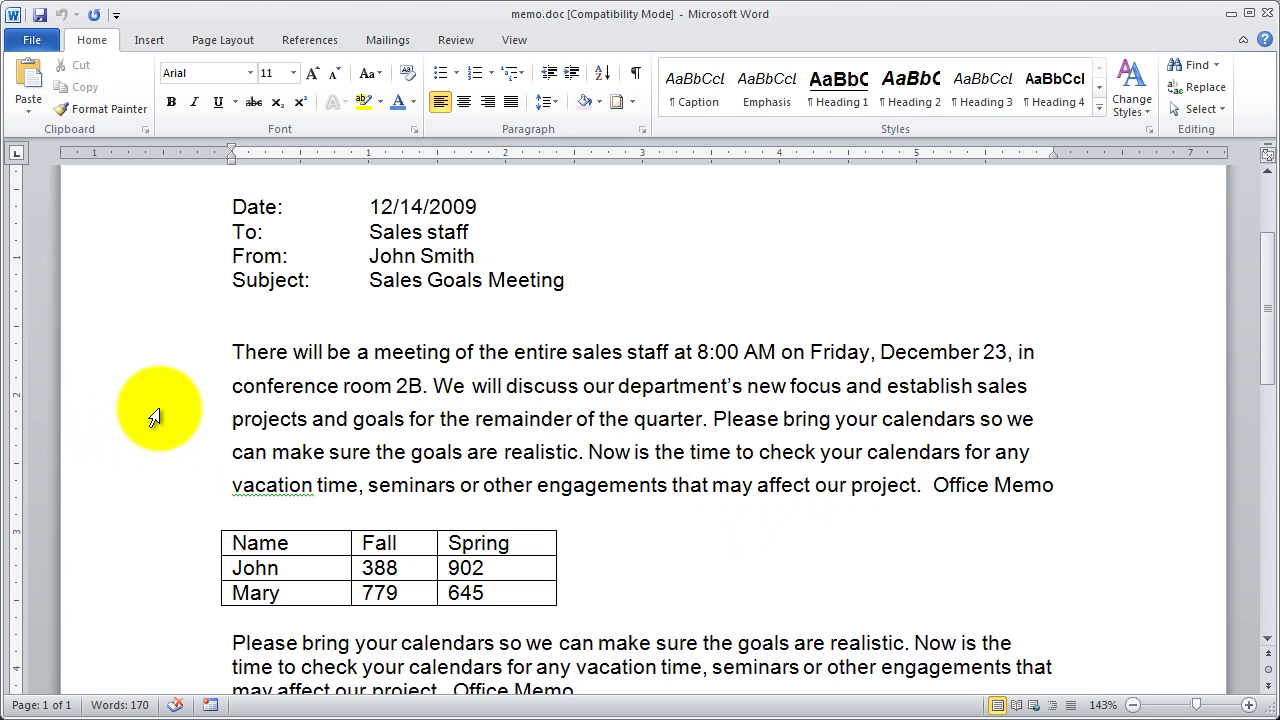
pyautogui.tripleClick(600, 389)
pyautogui.scroll(-3, 591, 469)
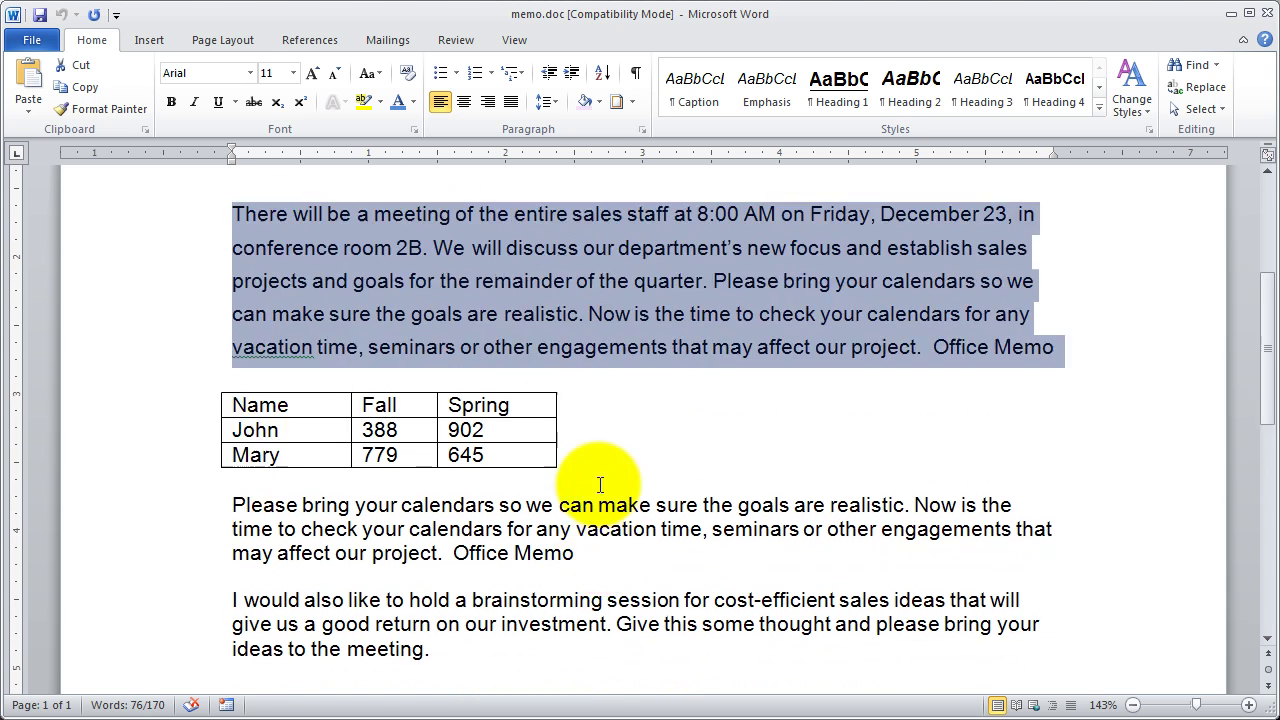
pyautogui.click(468, 485)
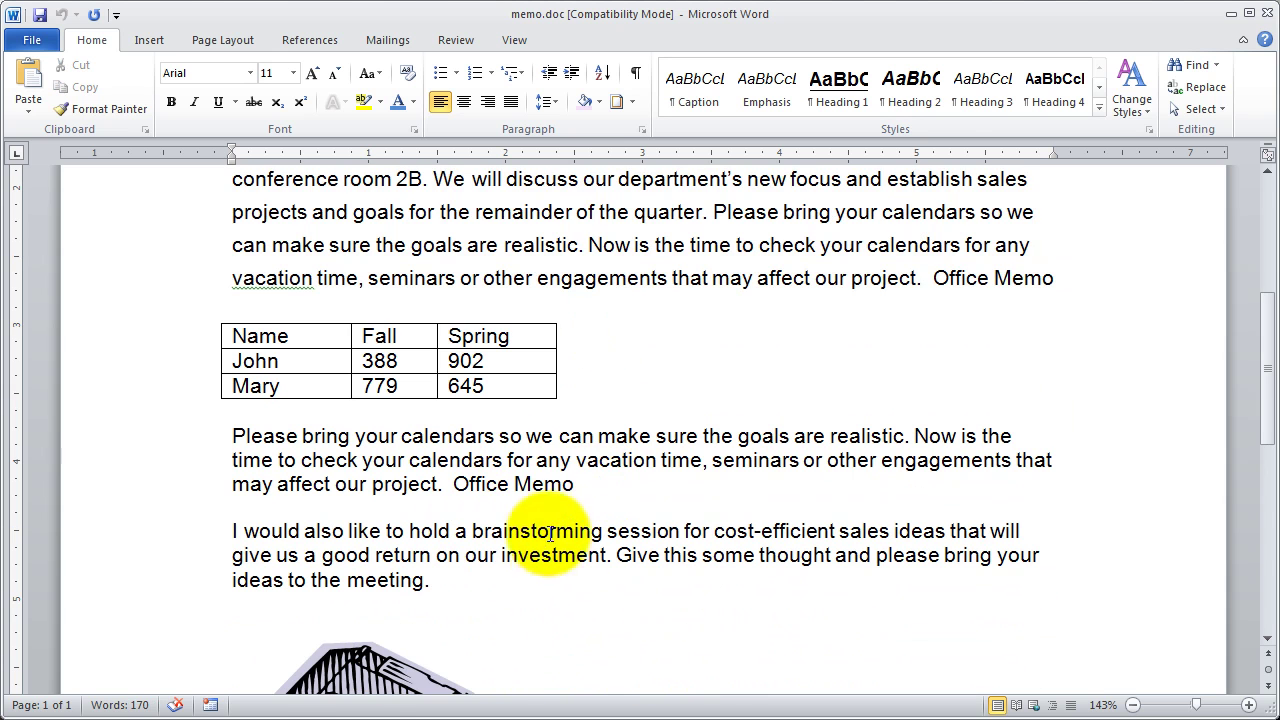
pyautogui.scroll(1, 571, 591)
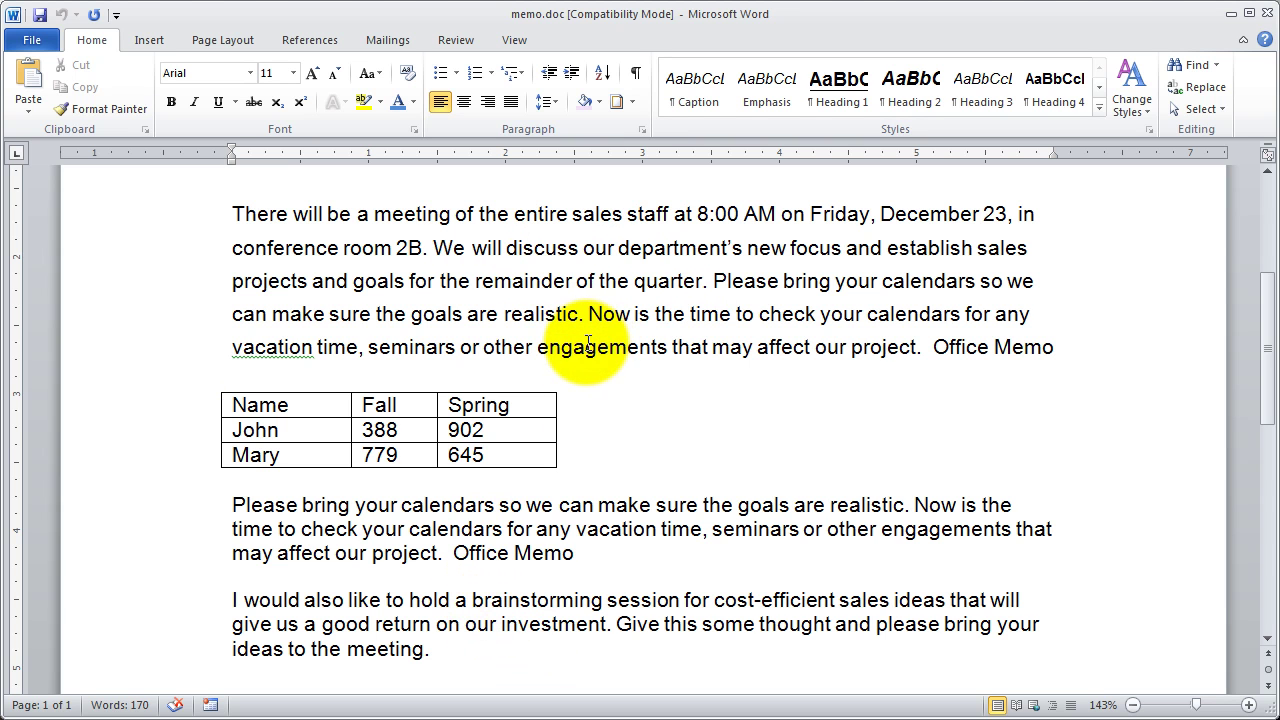
pyautogui.doubleClick(115, 284)
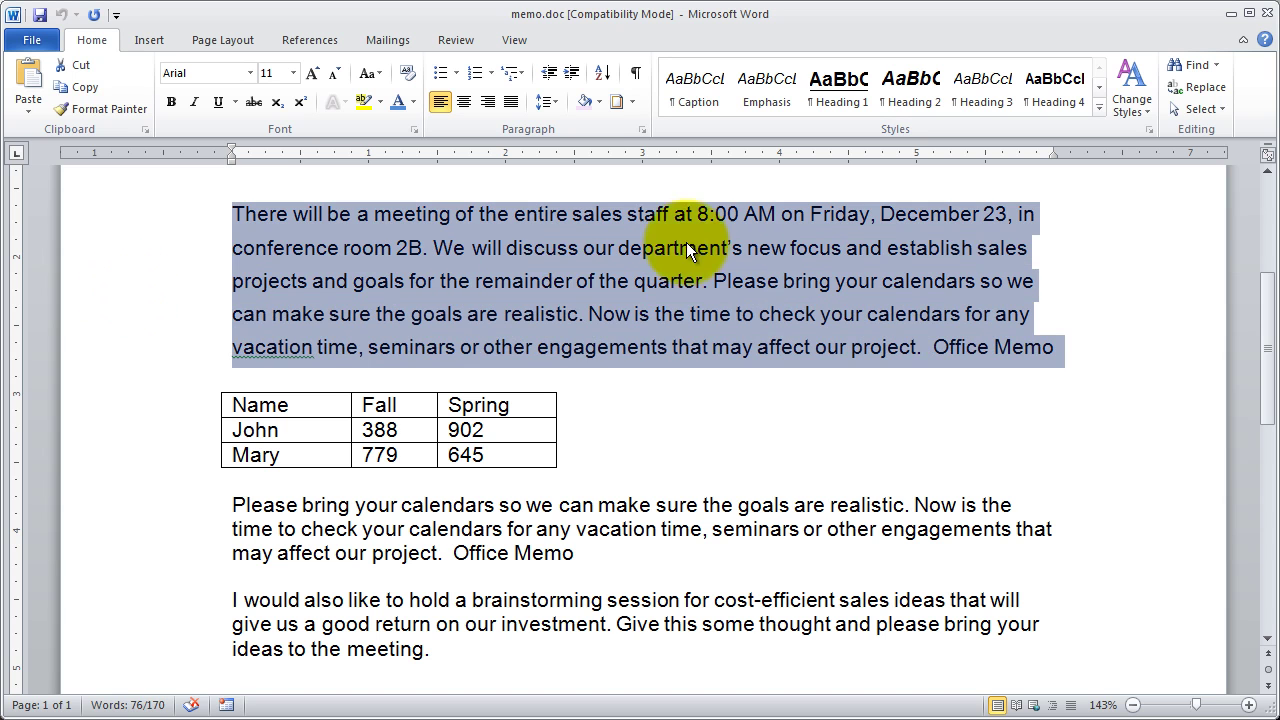
pyautogui.click(129, 107)
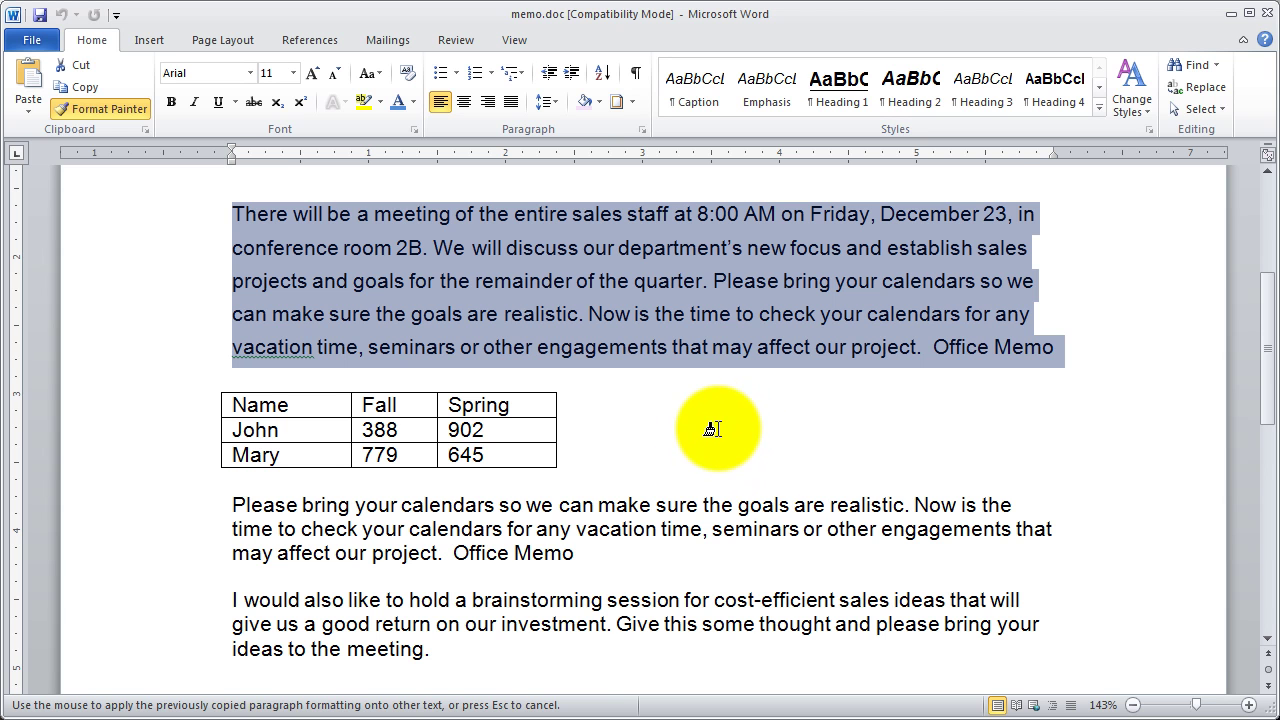
pyautogui.scroll(-3, 715, 425)
pyautogui.moveTo(224, 364)
pyautogui.mouseDown()
pyautogui.moveTo(340, 414)
pyautogui.moveTo(461, 511)
pyautogui.mouseUp()
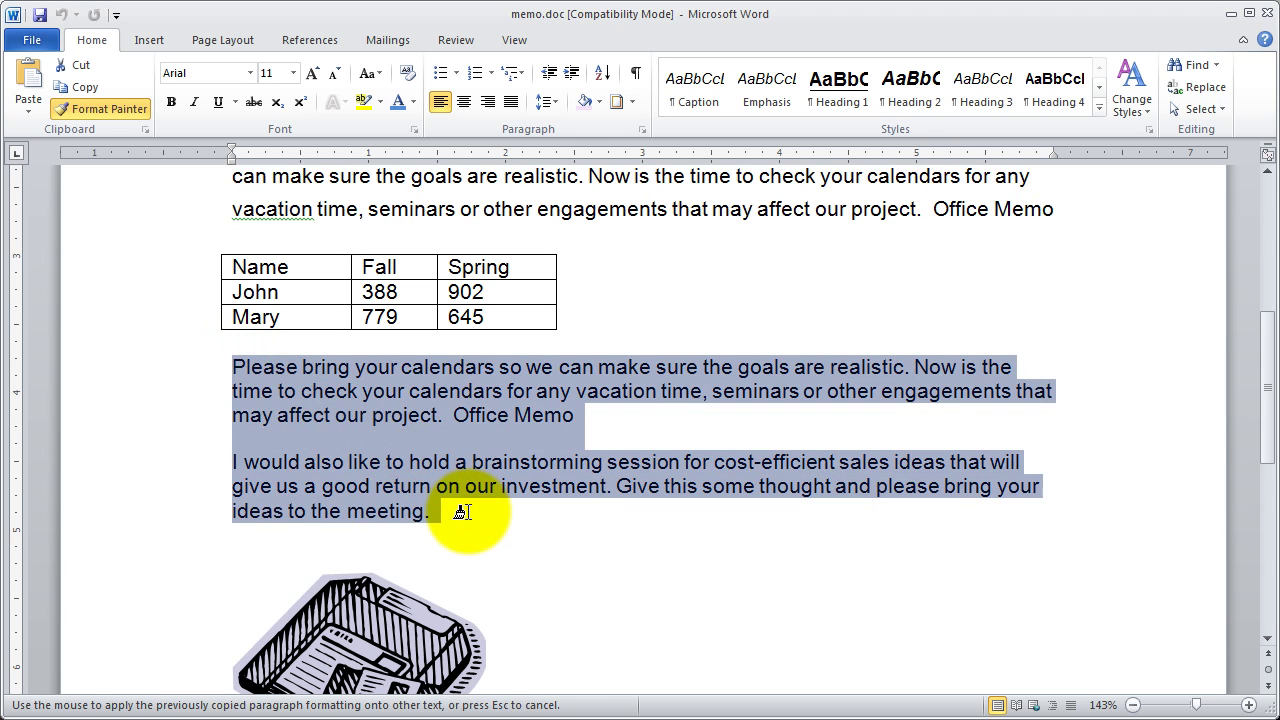
pyautogui.moveTo(461, 511); pyautogui.dragTo(463, 512)
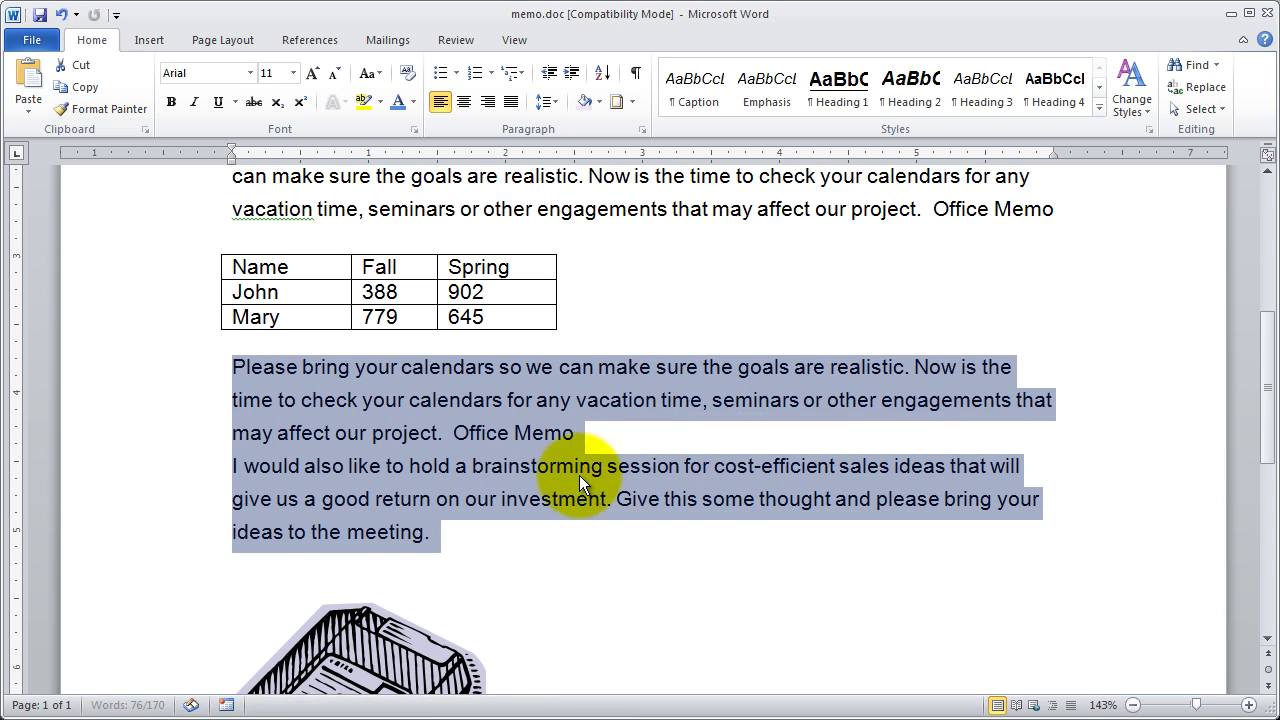
pyautogui.click(772, 398)
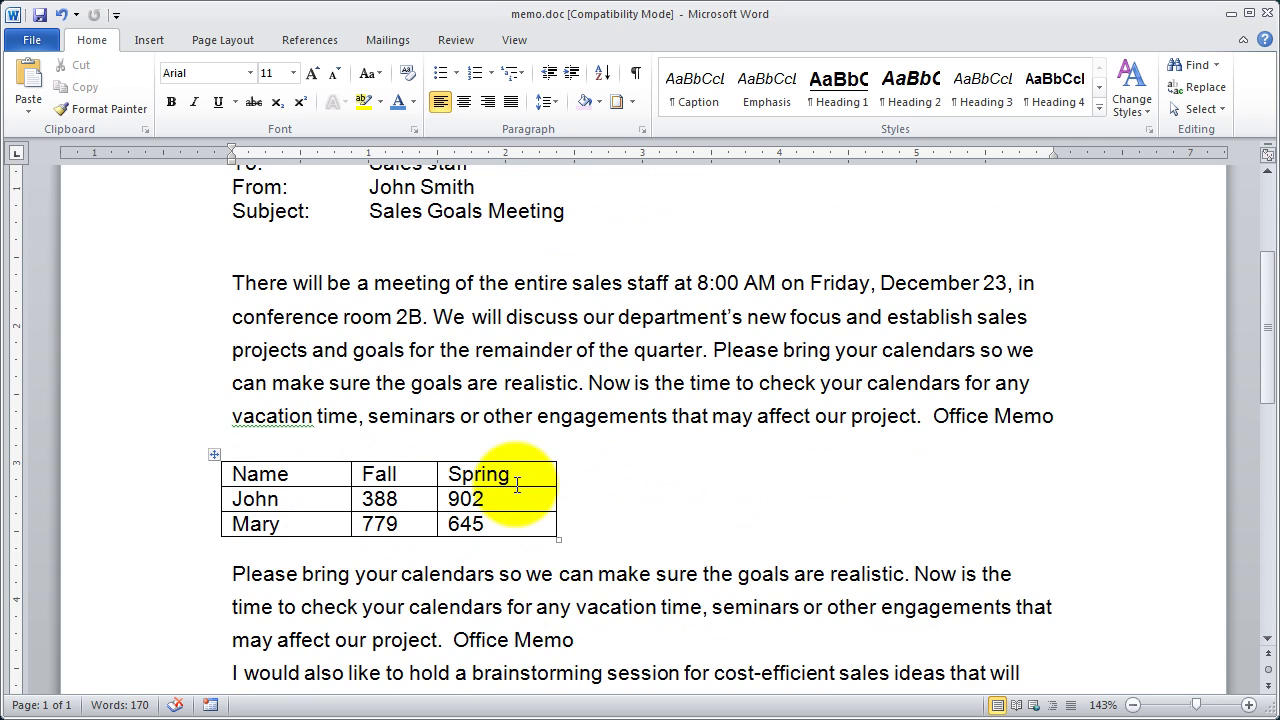
pyautogui.scroll(3, 514, 490)
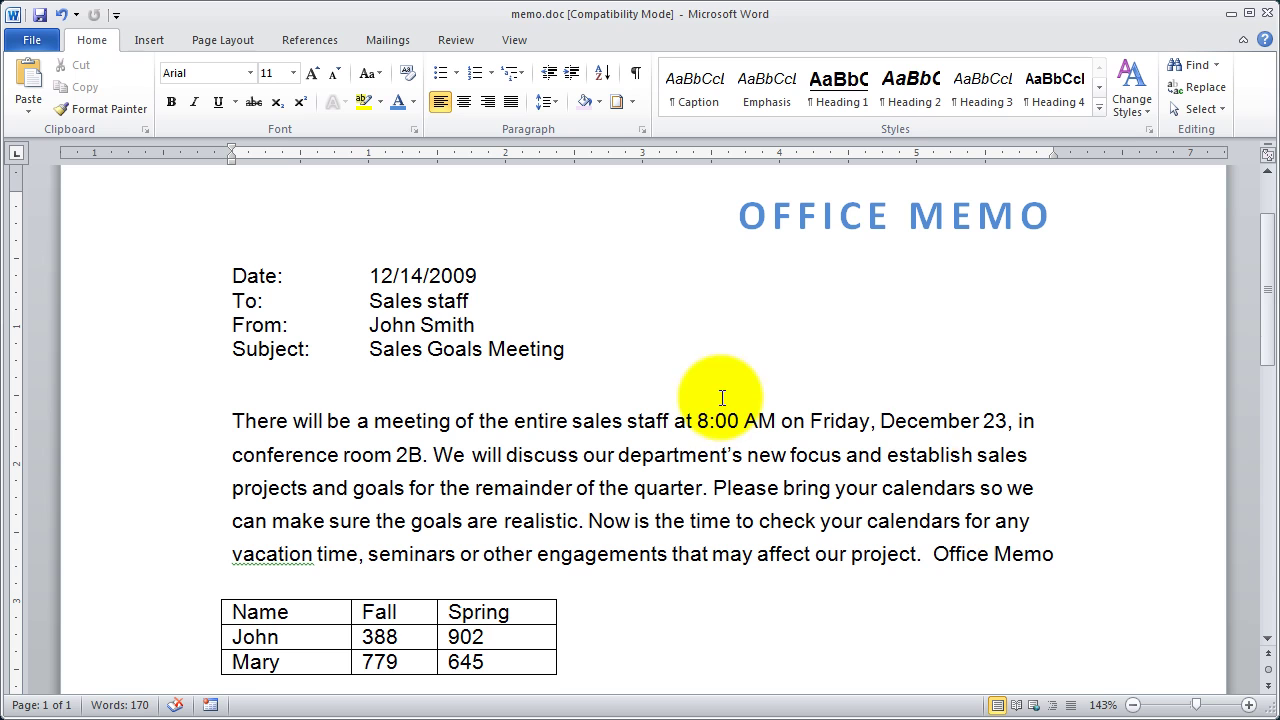
# Step: Open Long Document (Formatted).doc from the Recent documents list
pyautogui.click(27, 44)
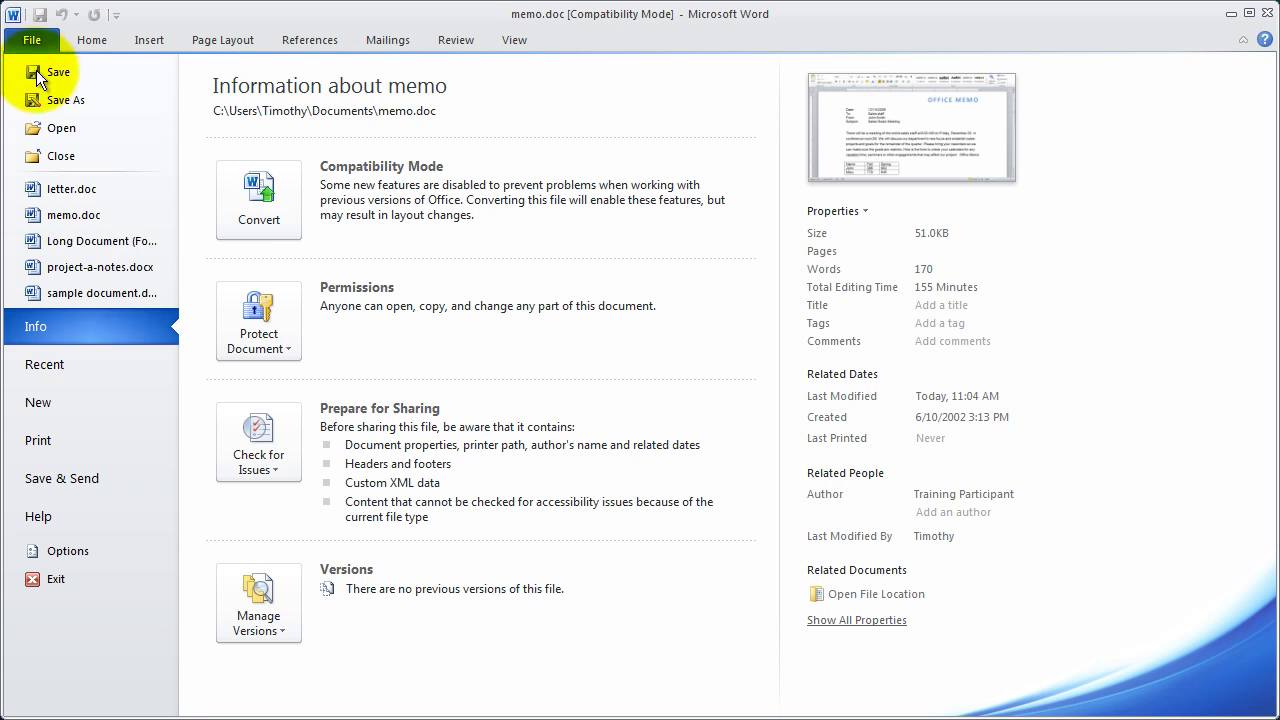
pyautogui.click(100, 360)
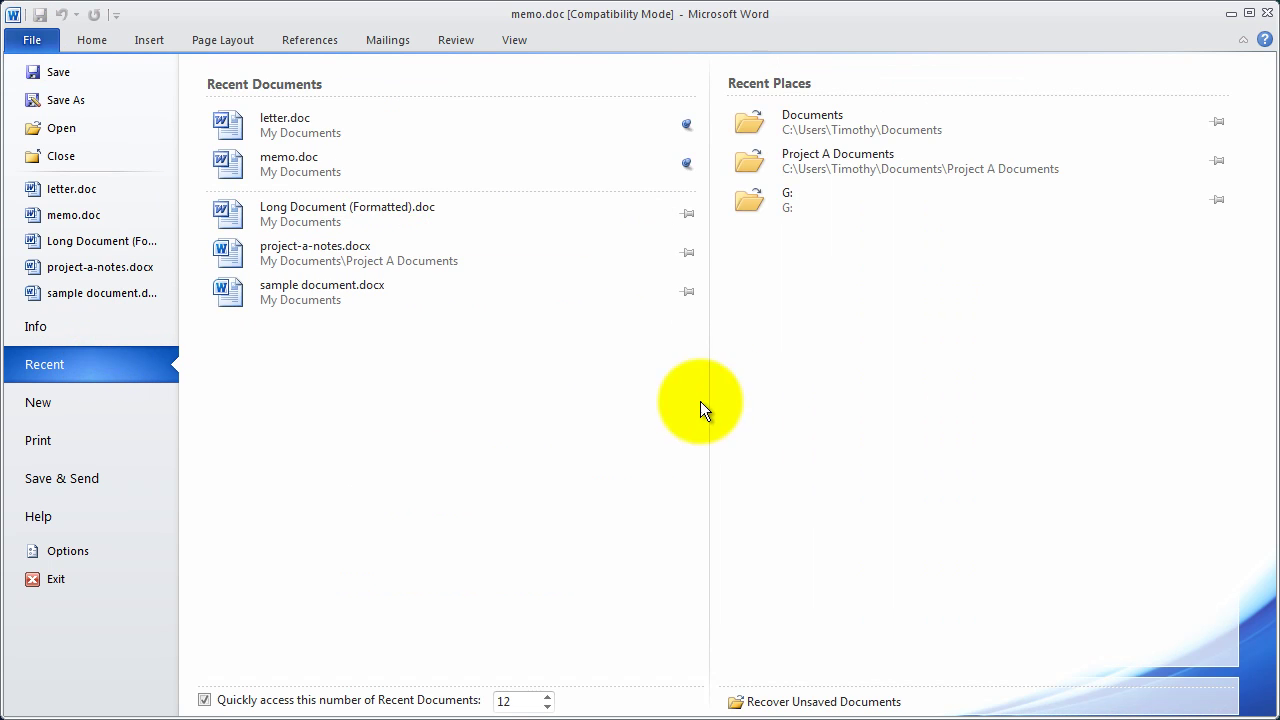
pyautogui.click(363, 212)
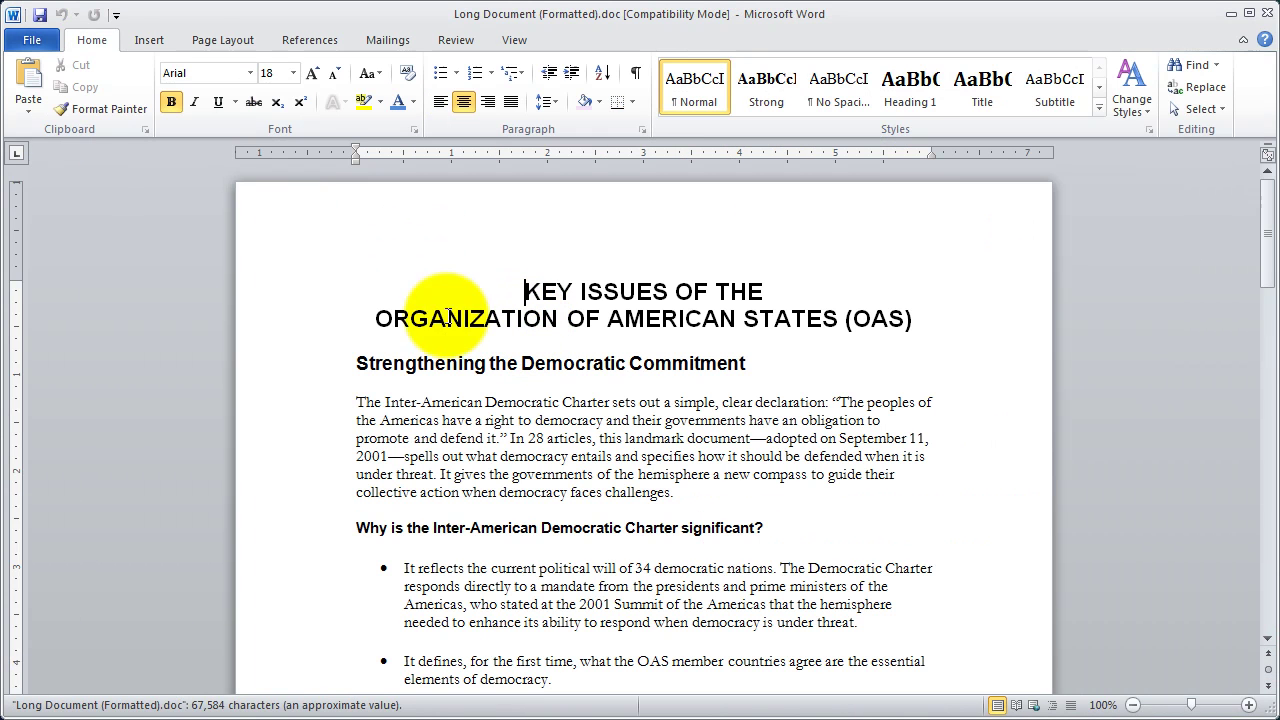
pyautogui.scroll(-3, 690, 400)
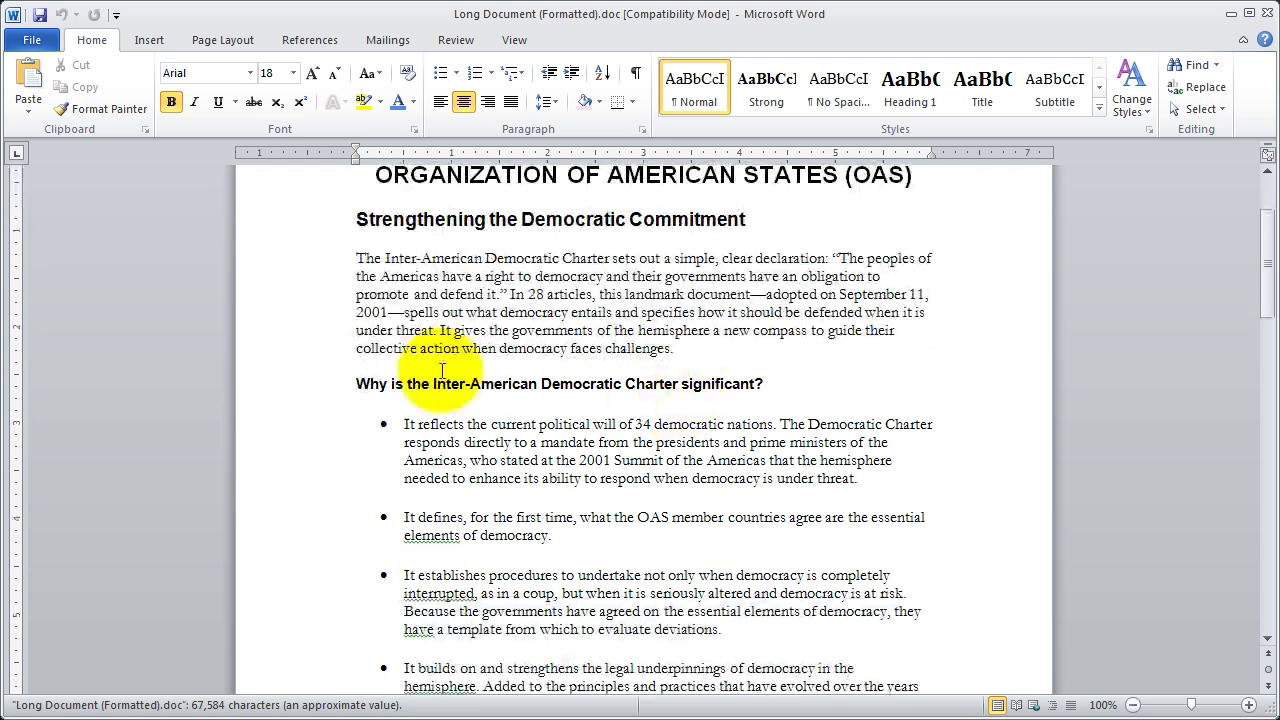
# Step: Make the 'Why is the Inter-American Democratic Charter significant?' heading blue, 12 pt Cambria
pyautogui.click(298, 216)
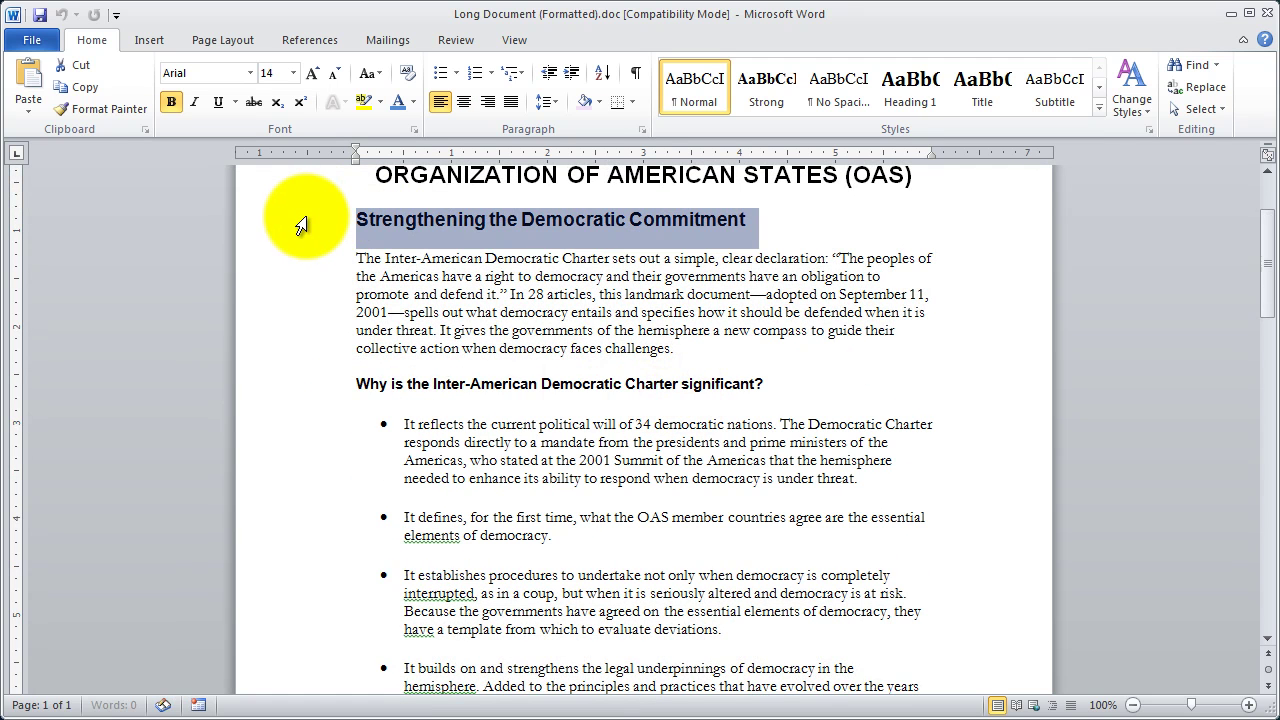
pyautogui.click(326, 390)
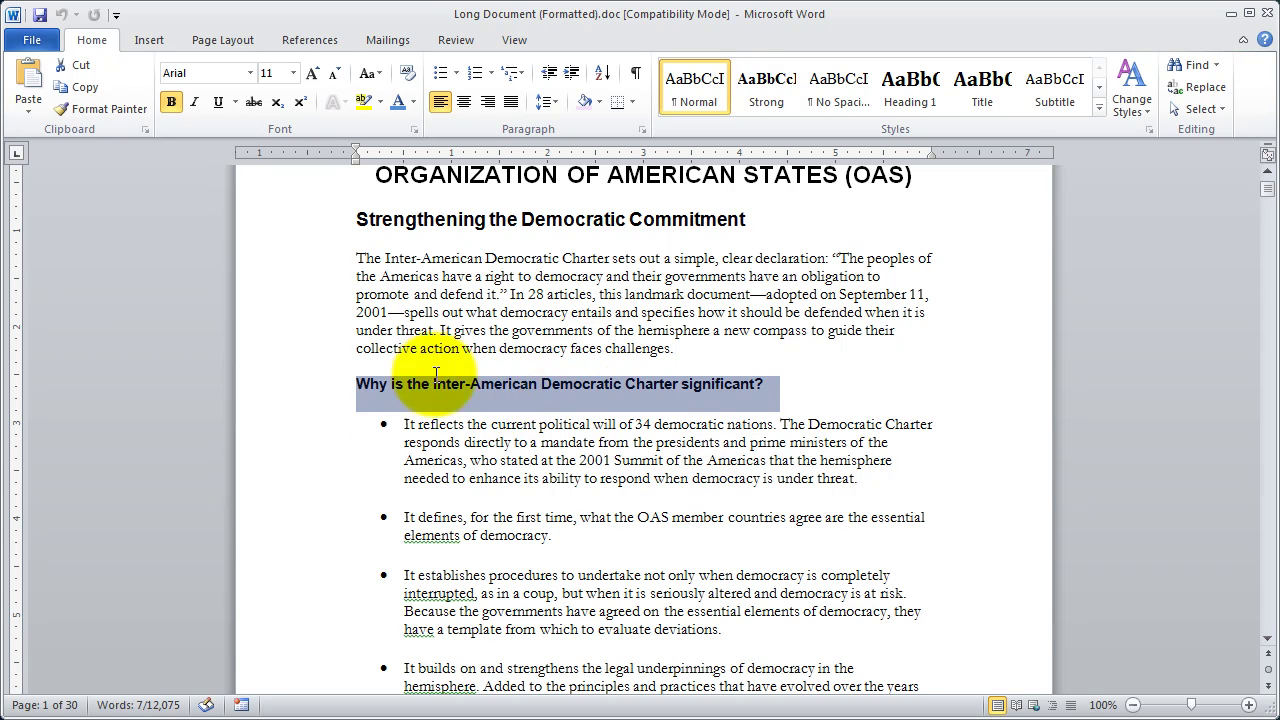
pyautogui.click(395, 99)
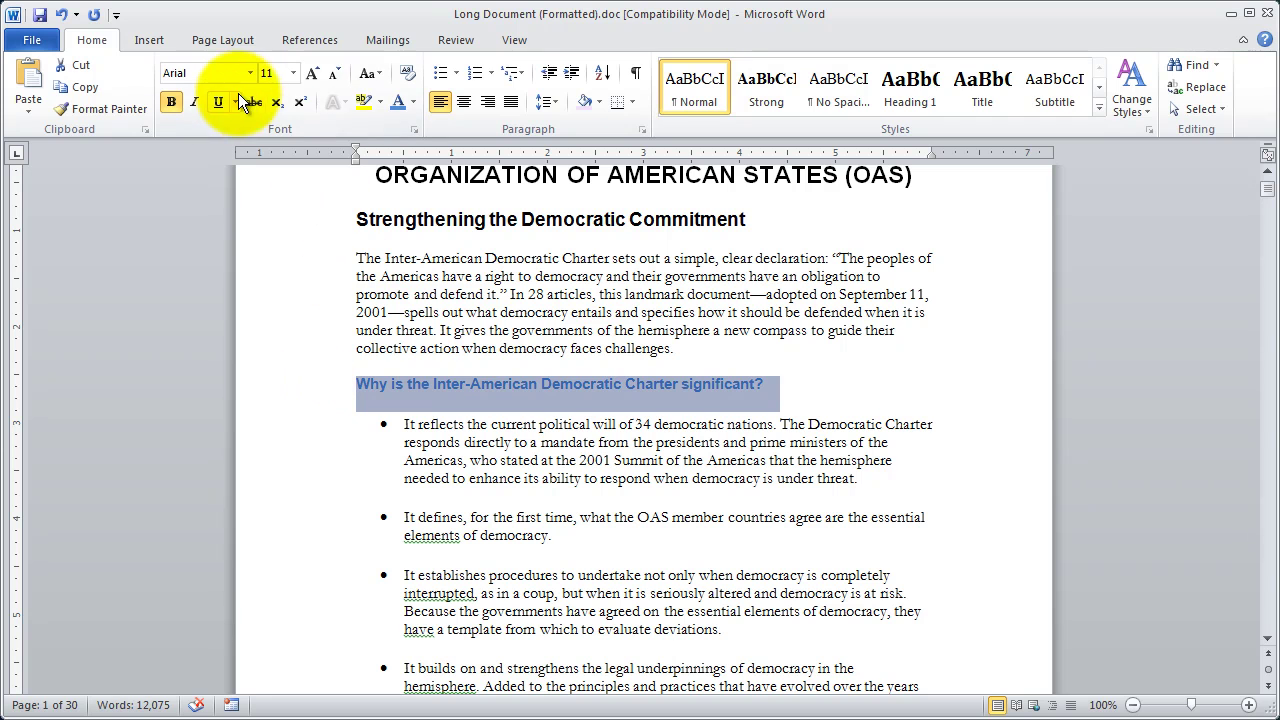
pyautogui.click(315, 76)
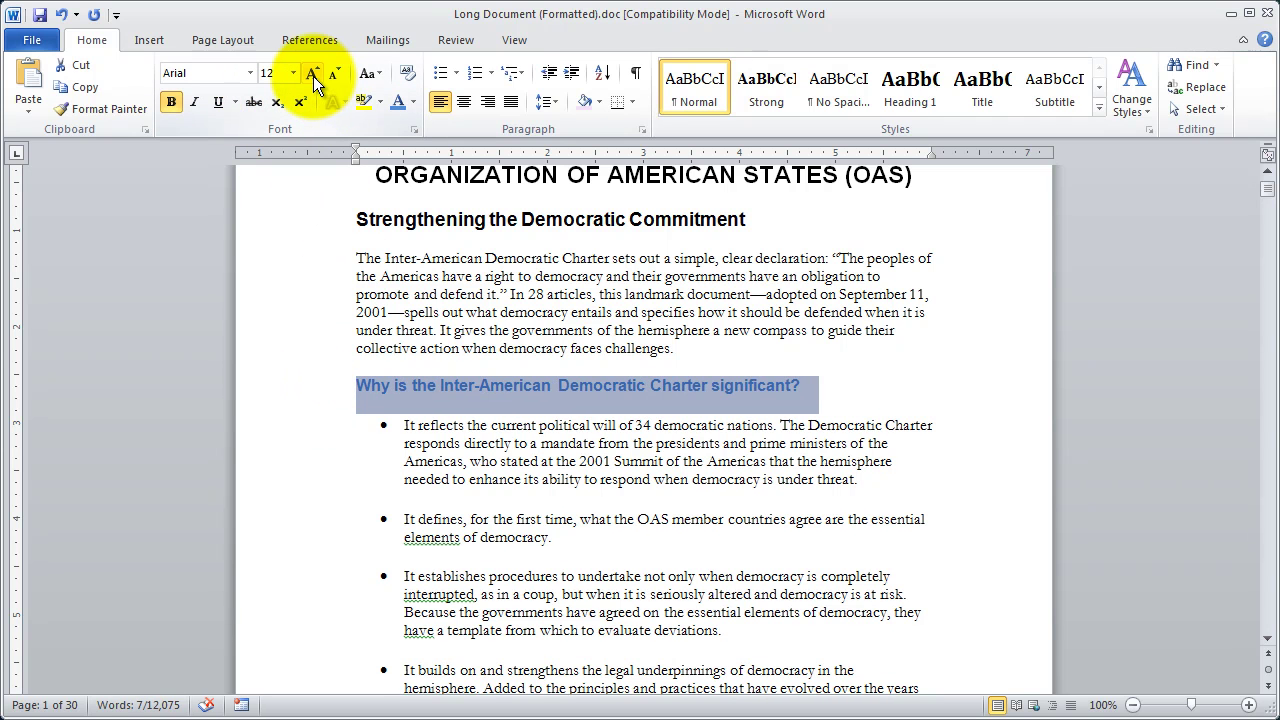
pyautogui.click(250, 73)
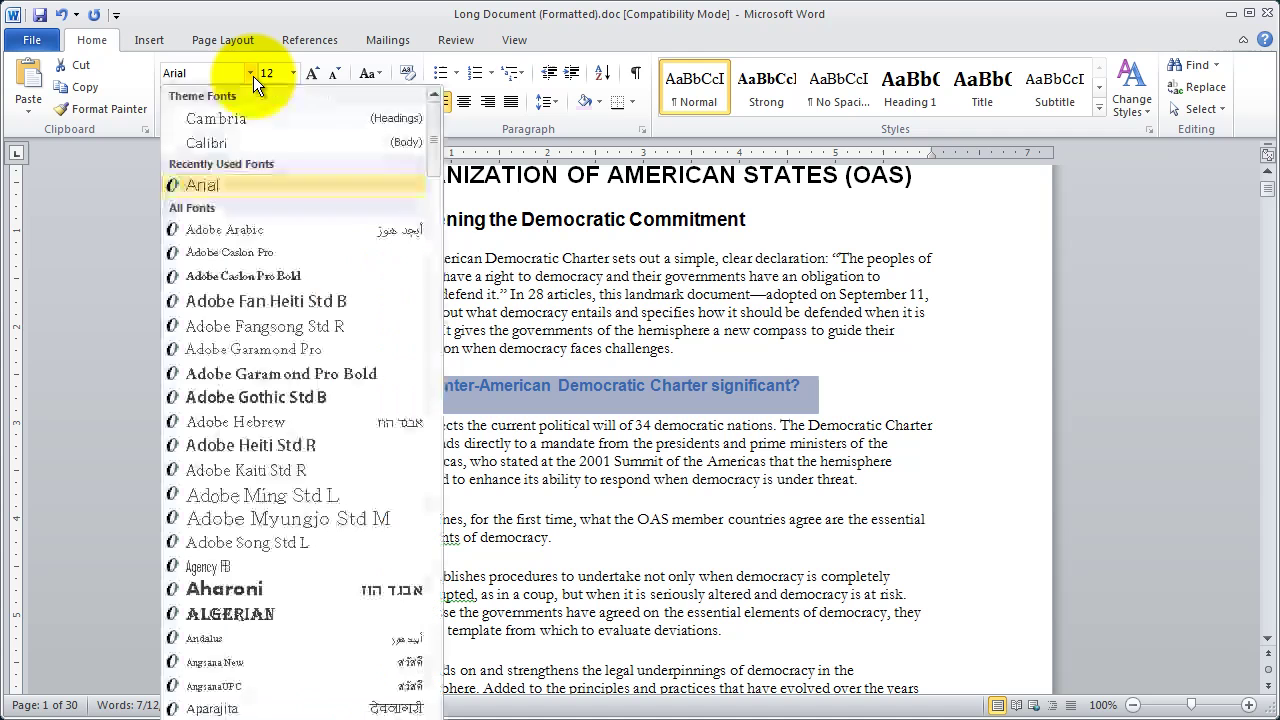
pyautogui.click(260, 118)
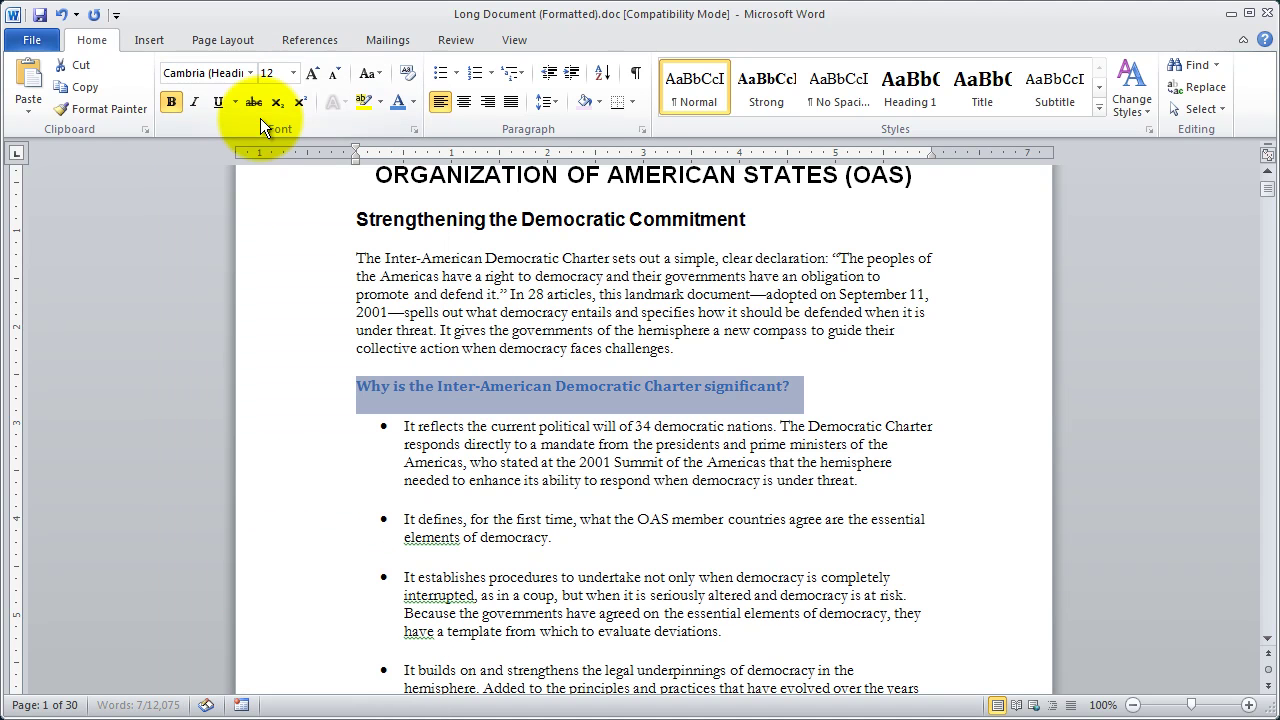
pyautogui.click(563, 300)
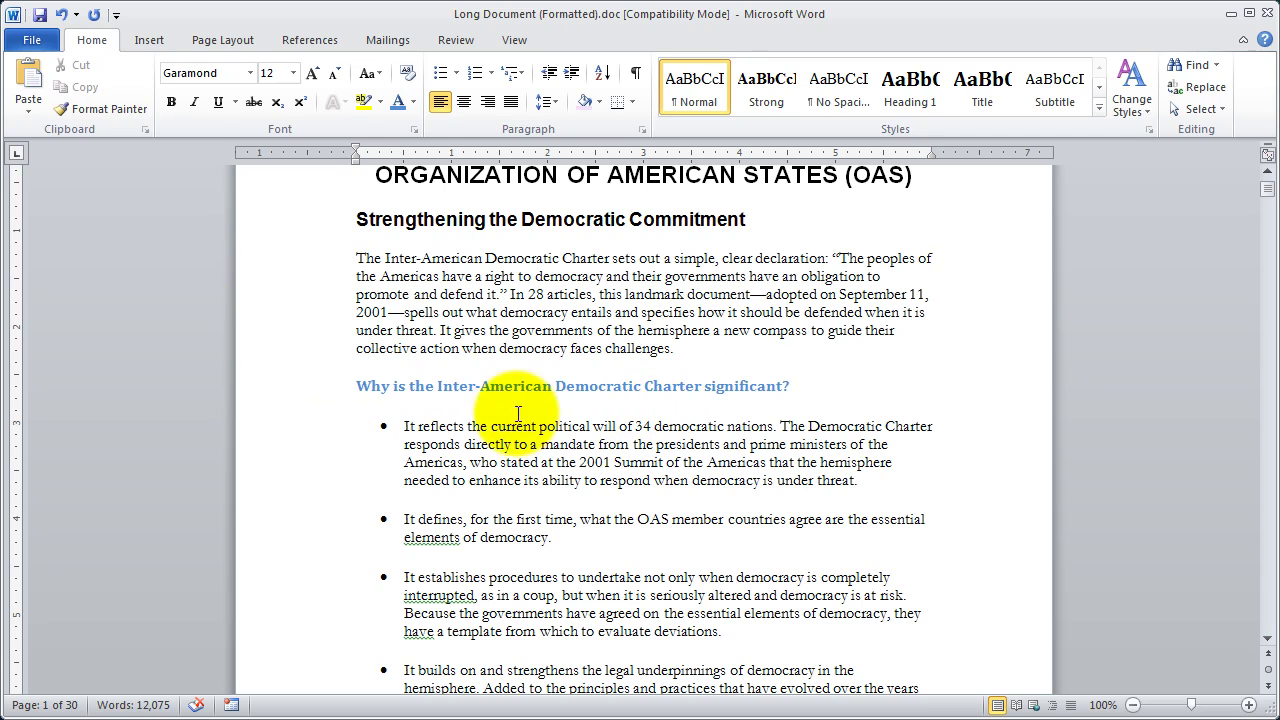
pyautogui.click(295, 386)
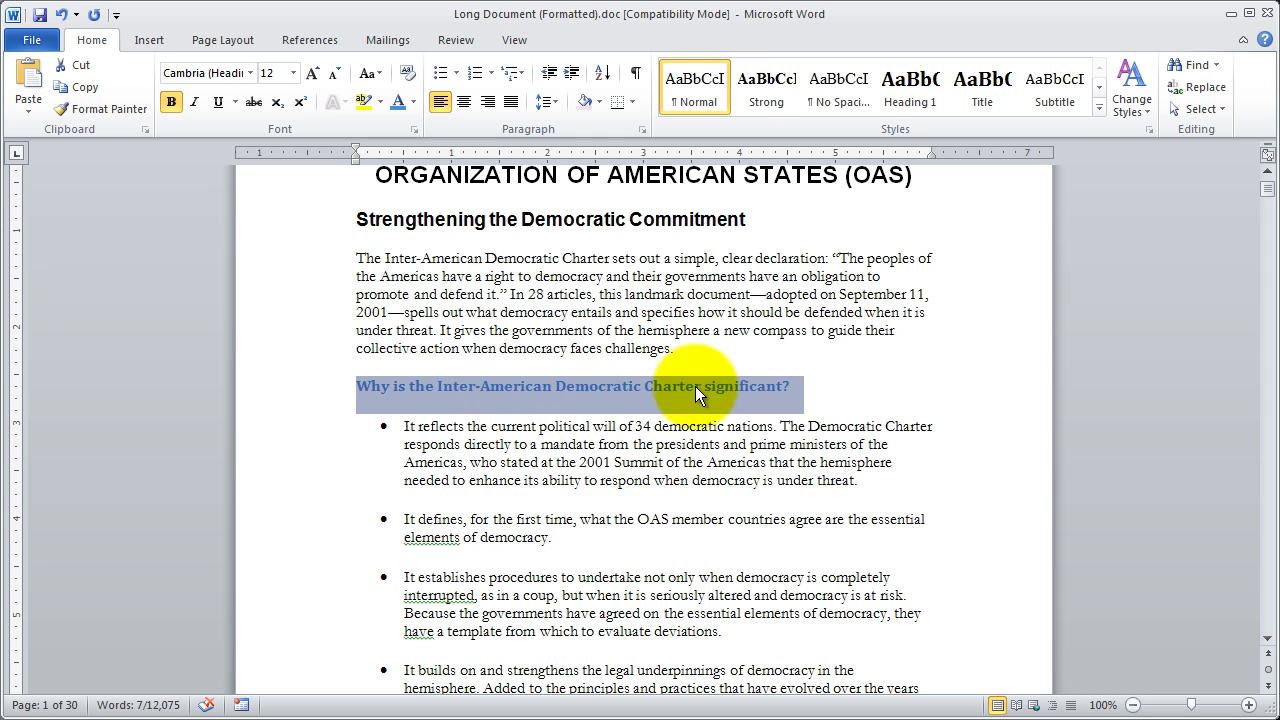
# Step: Paint the blue Cambria 12 pt heading format onto 'Development of the Charter'
pyautogui.click(96, 106)
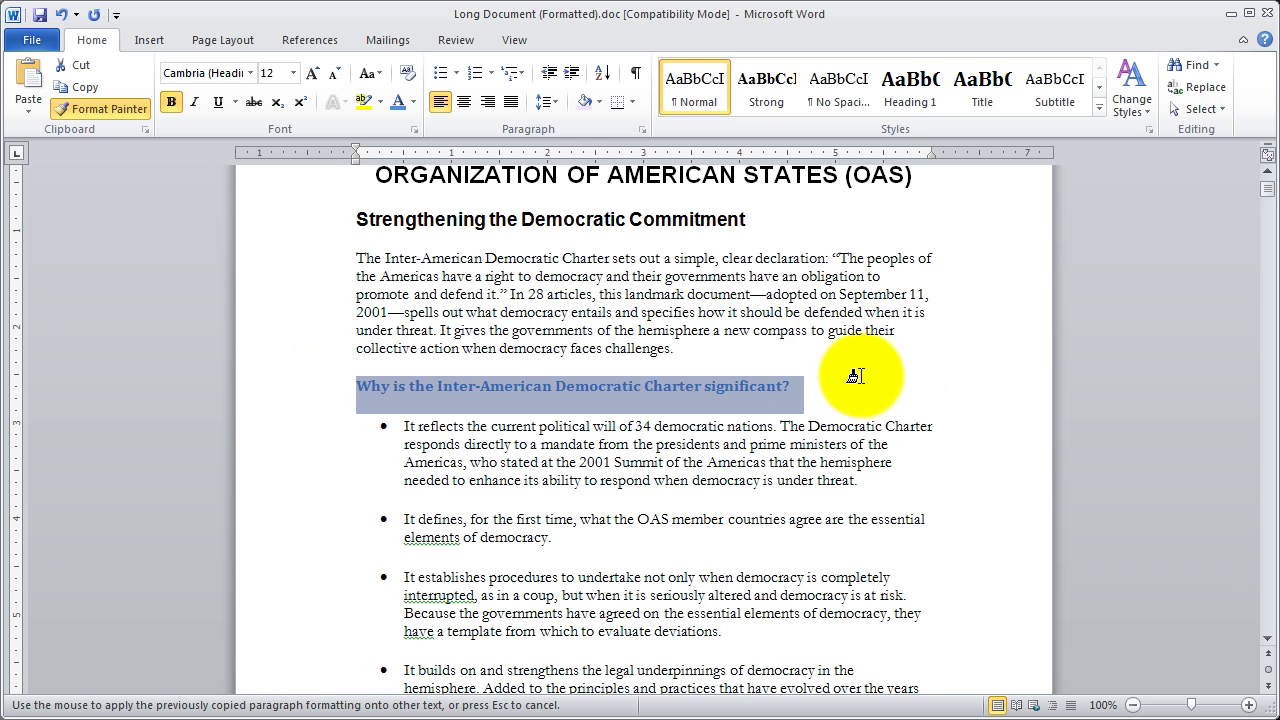
pyautogui.scroll(-5, 855, 376)
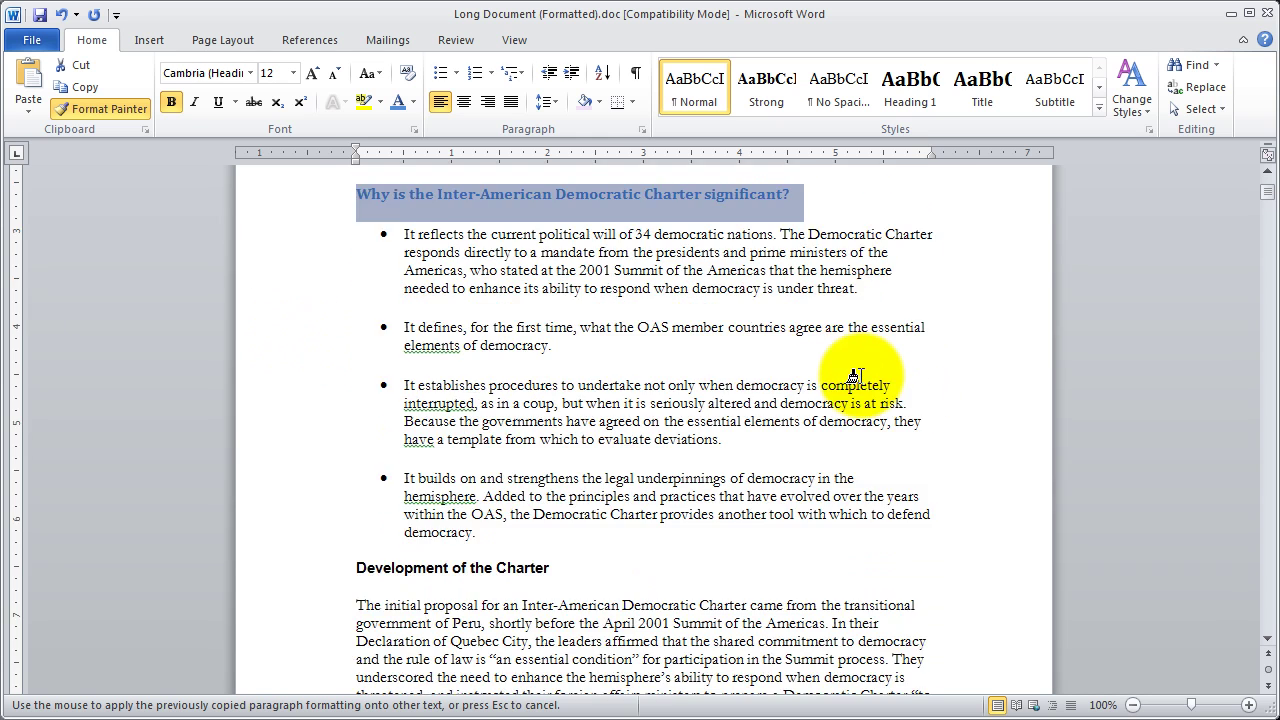
pyautogui.scroll(-2, 855, 376)
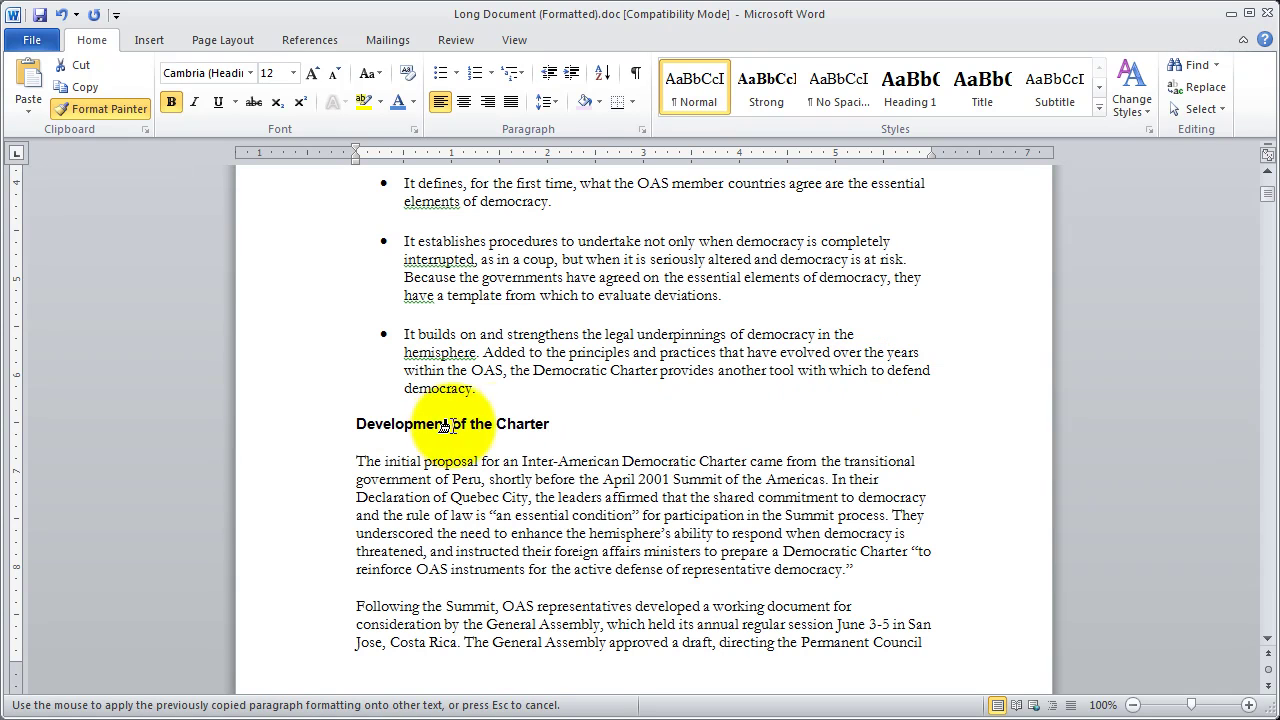
pyautogui.moveTo(562, 424); pyautogui.dragTo(380, 428)
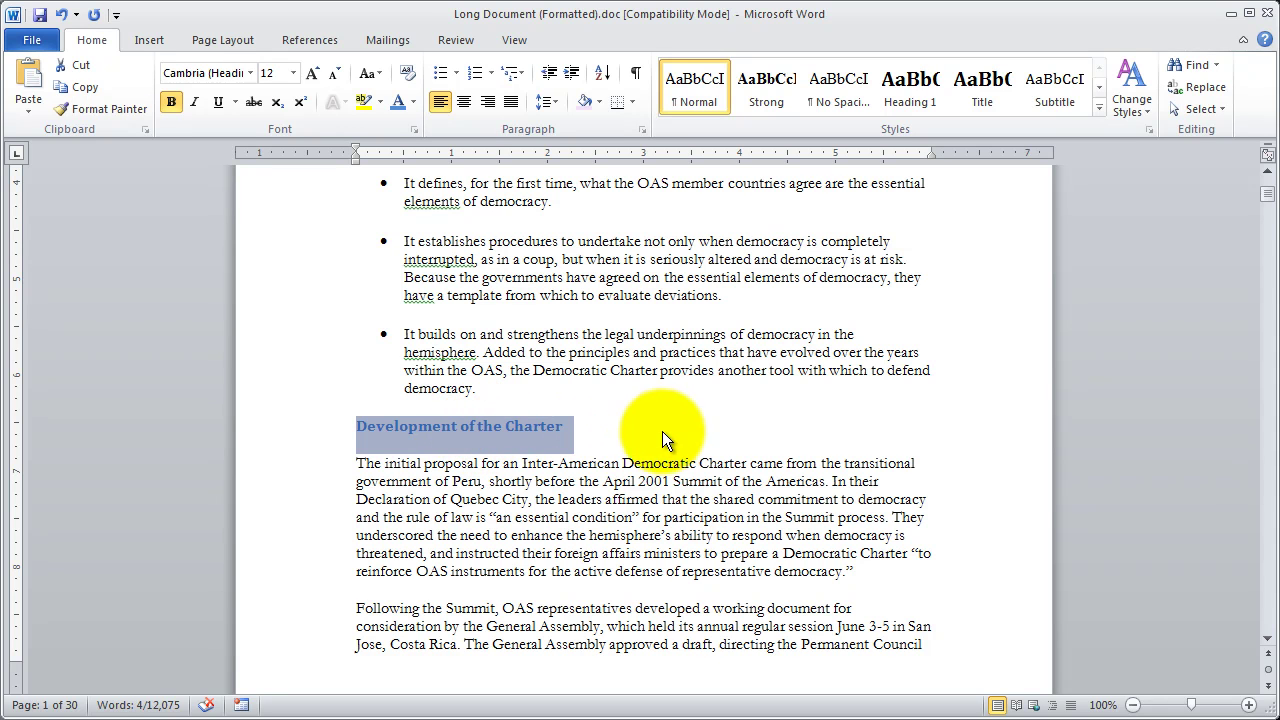
pyautogui.click(700, 421)
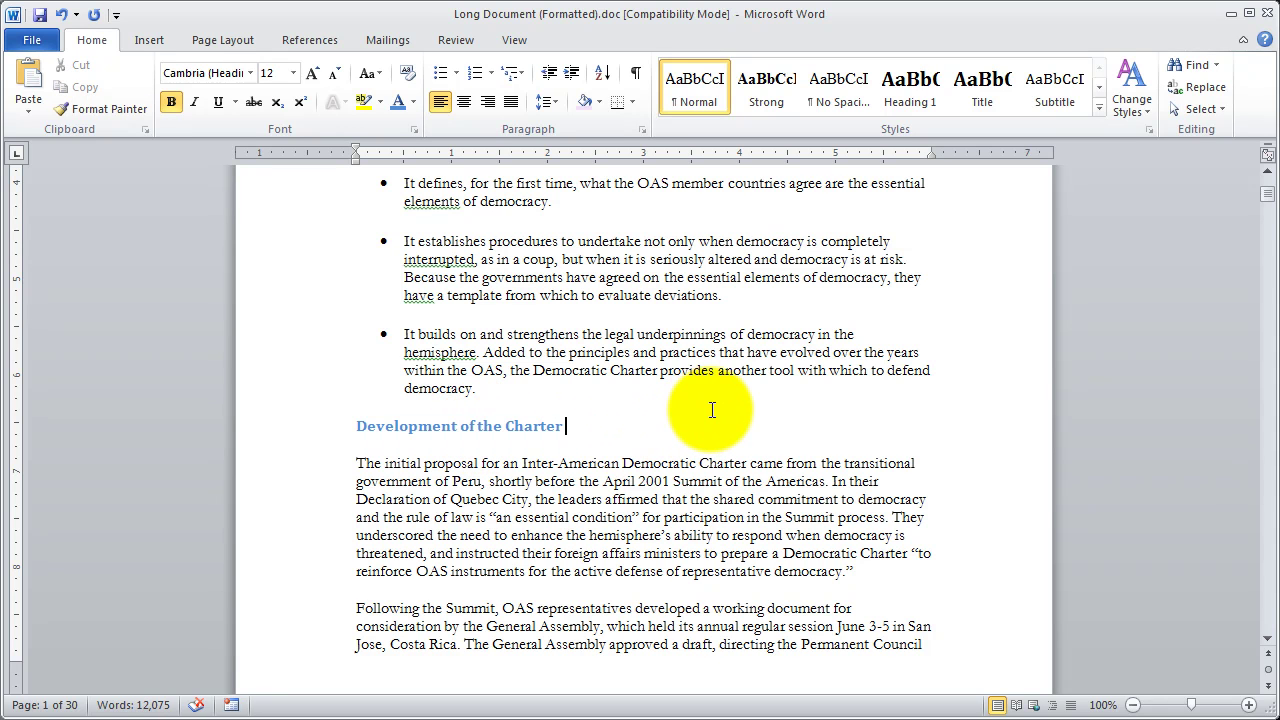
pyautogui.moveTo(632, 351); pyautogui.dragTo(714, 400)
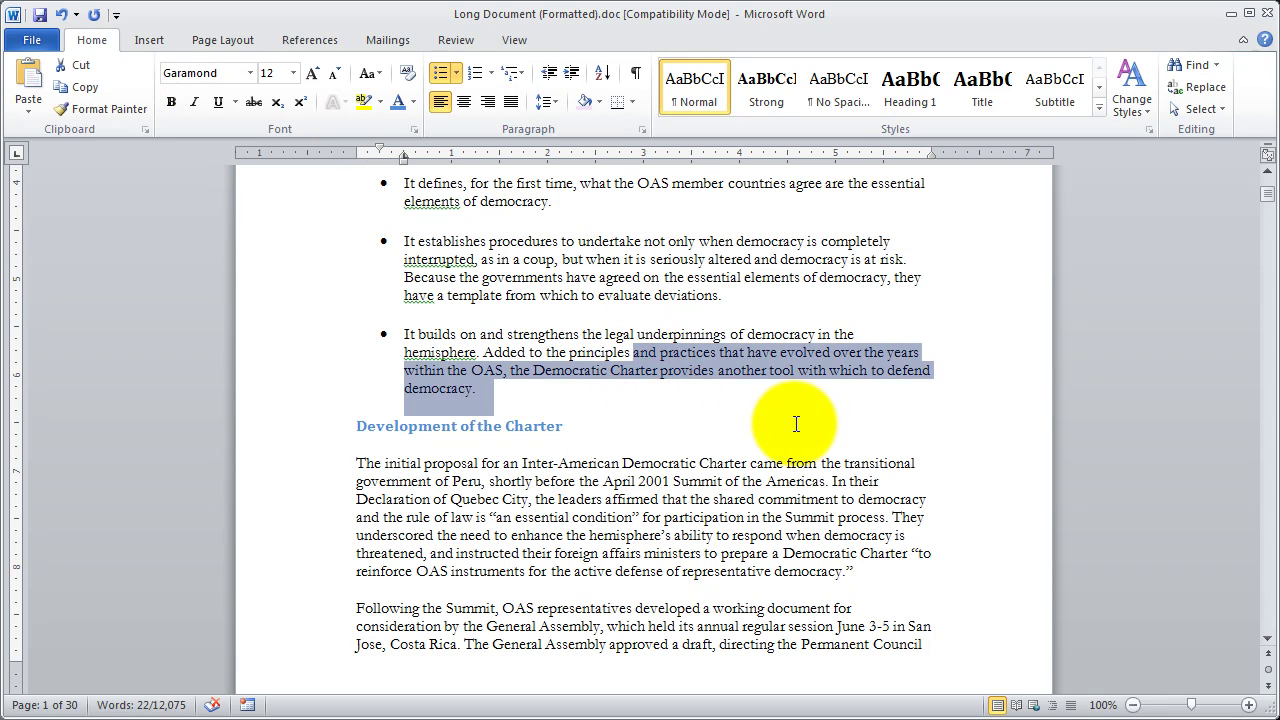
# Step: Clear the stray body-text selection and select the whole 'Development of the Charter' heading
pyautogui.click(876, 433)
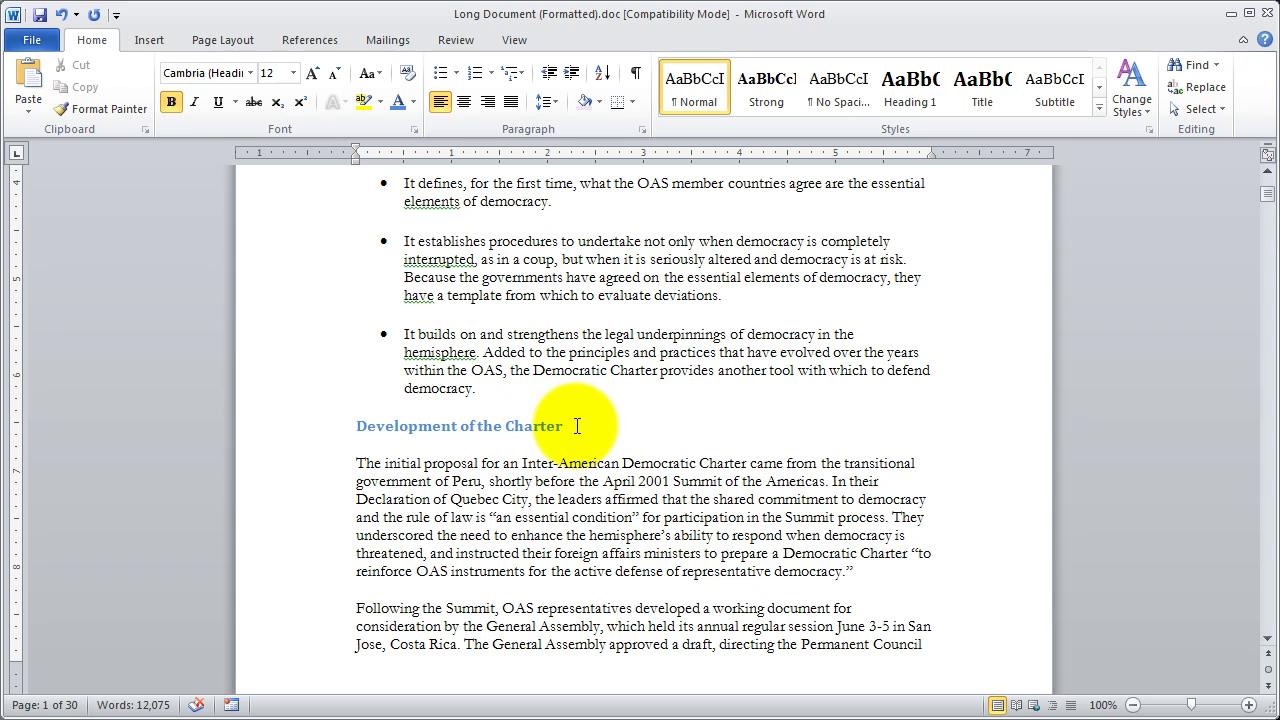
pyautogui.tripleClick(543, 428)
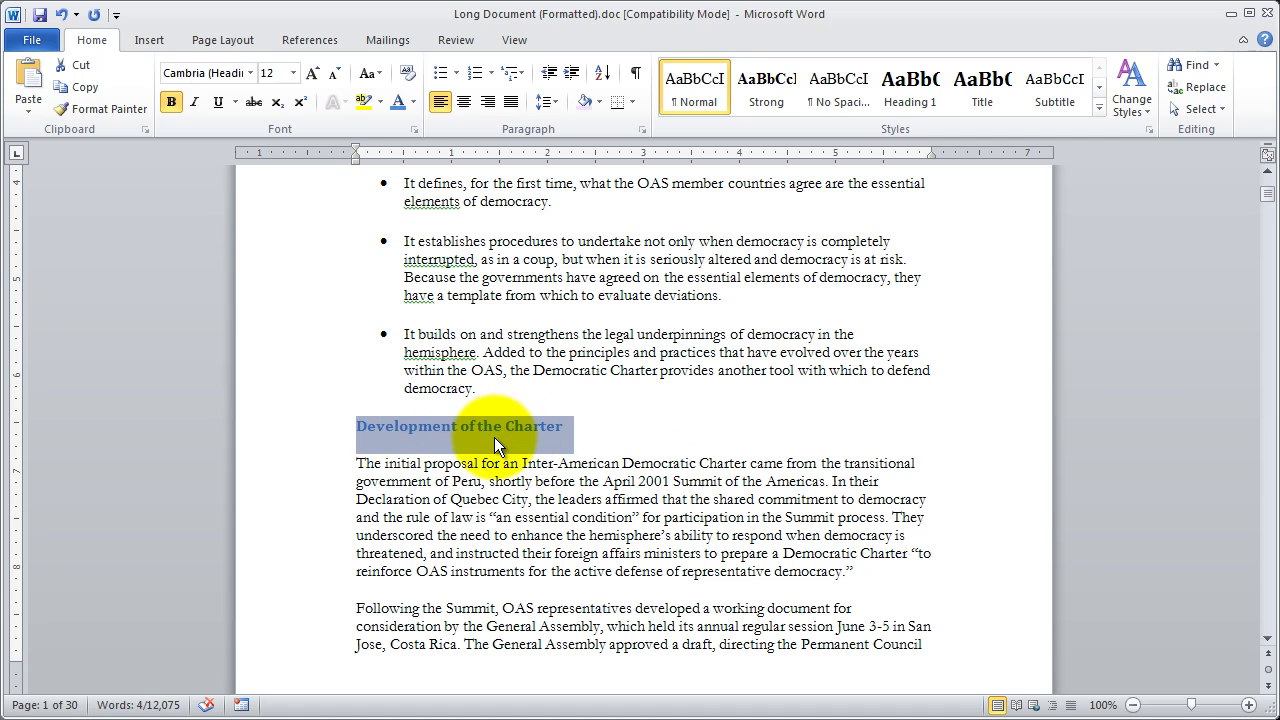
# Step: Paint the blue heading format onto 'Background: Defending Democracy' and 'The Commission and the Court'
pyautogui.click(110, 108)
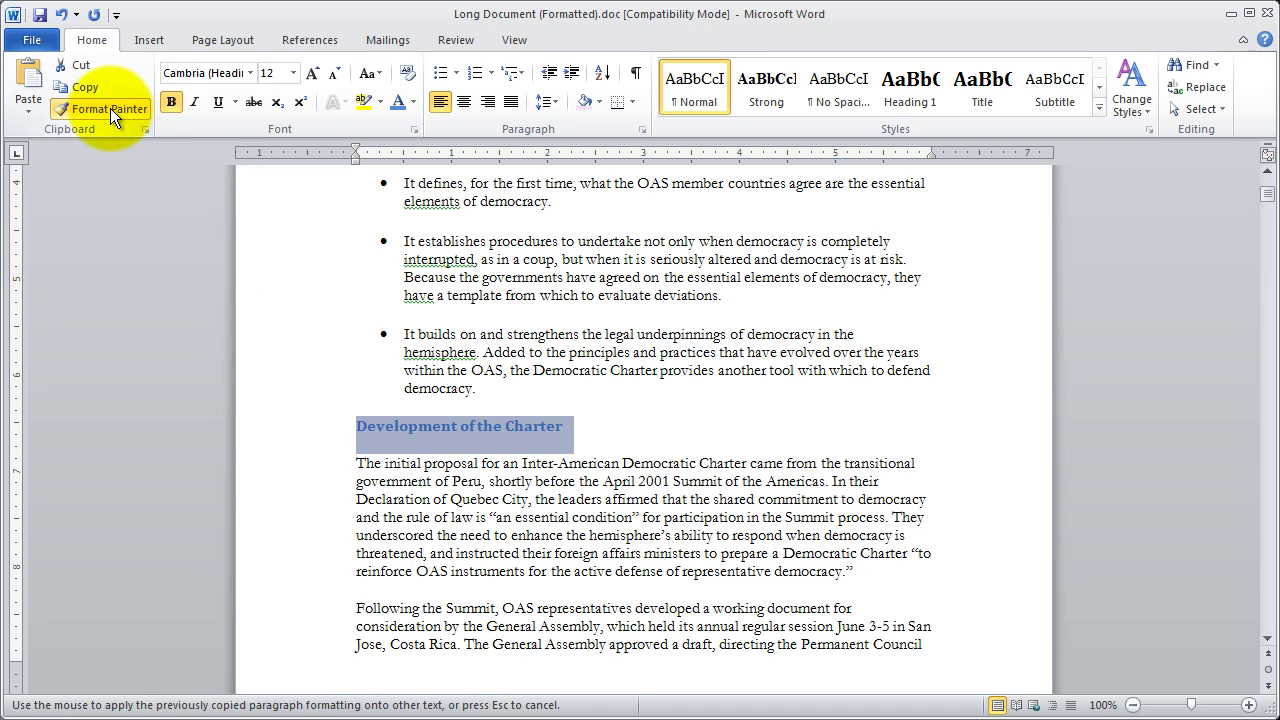
pyautogui.scroll(-7, 750, 425)
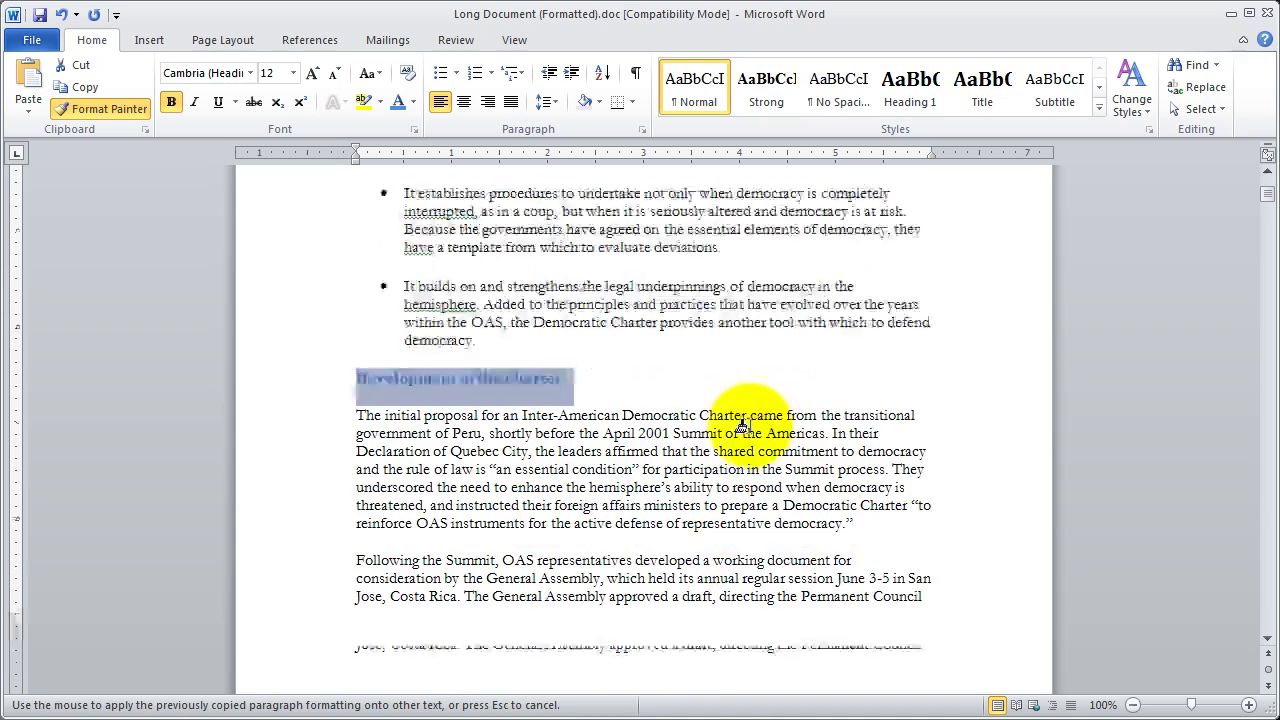
pyautogui.scroll(-6, 750, 425)
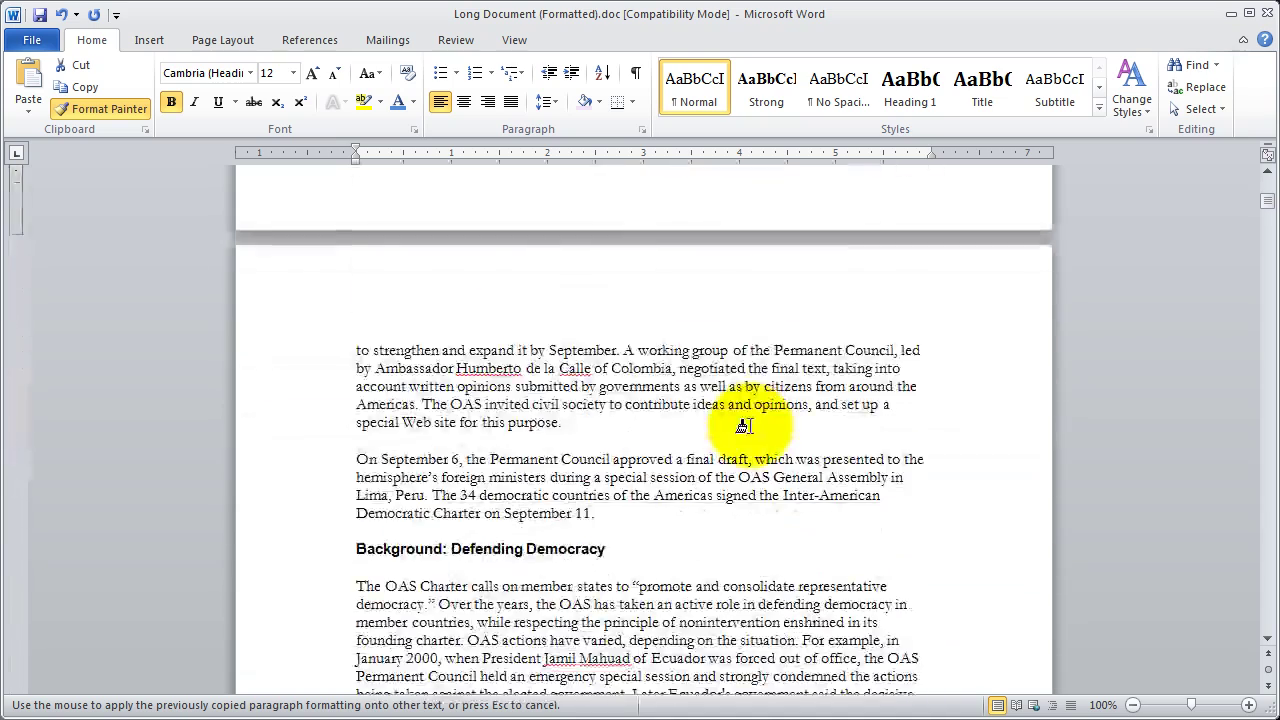
pyautogui.moveTo(610, 452)
pyautogui.mouseDown()
pyautogui.moveTo(329, 443)
pyautogui.moveTo(340, 450)
pyautogui.mouseUp()
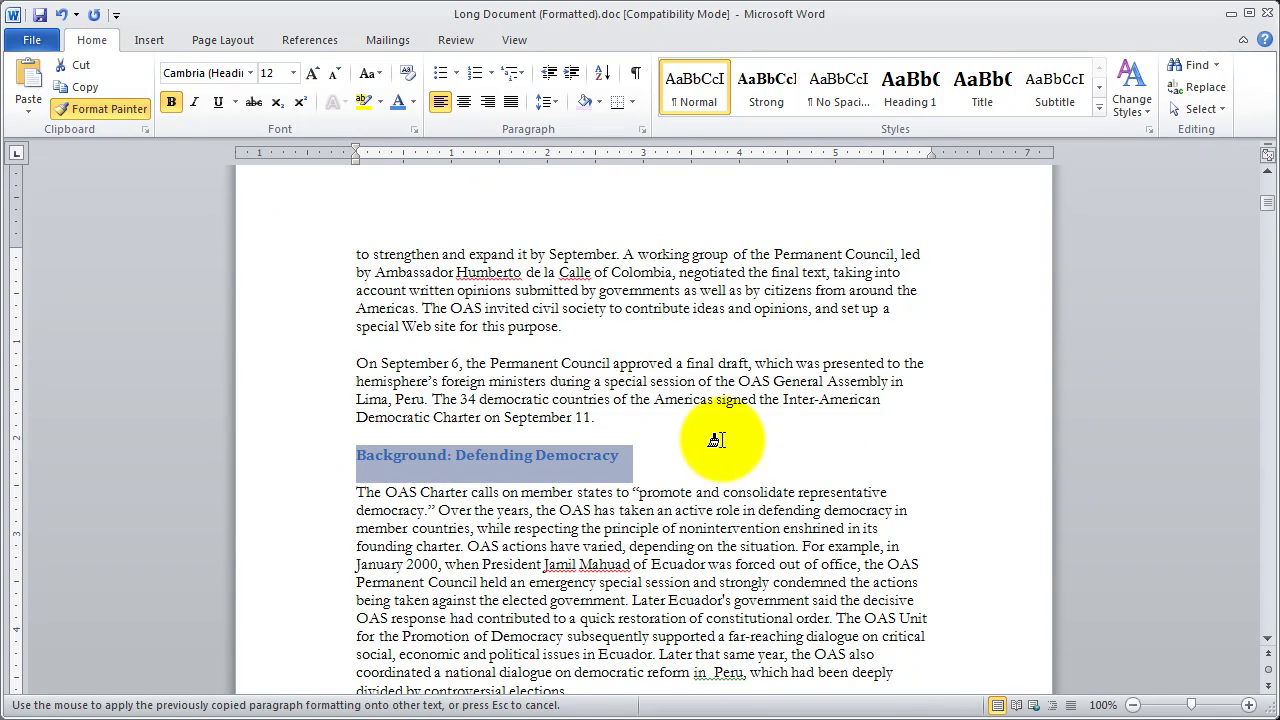
pyautogui.scroll(-1, 750, 430)
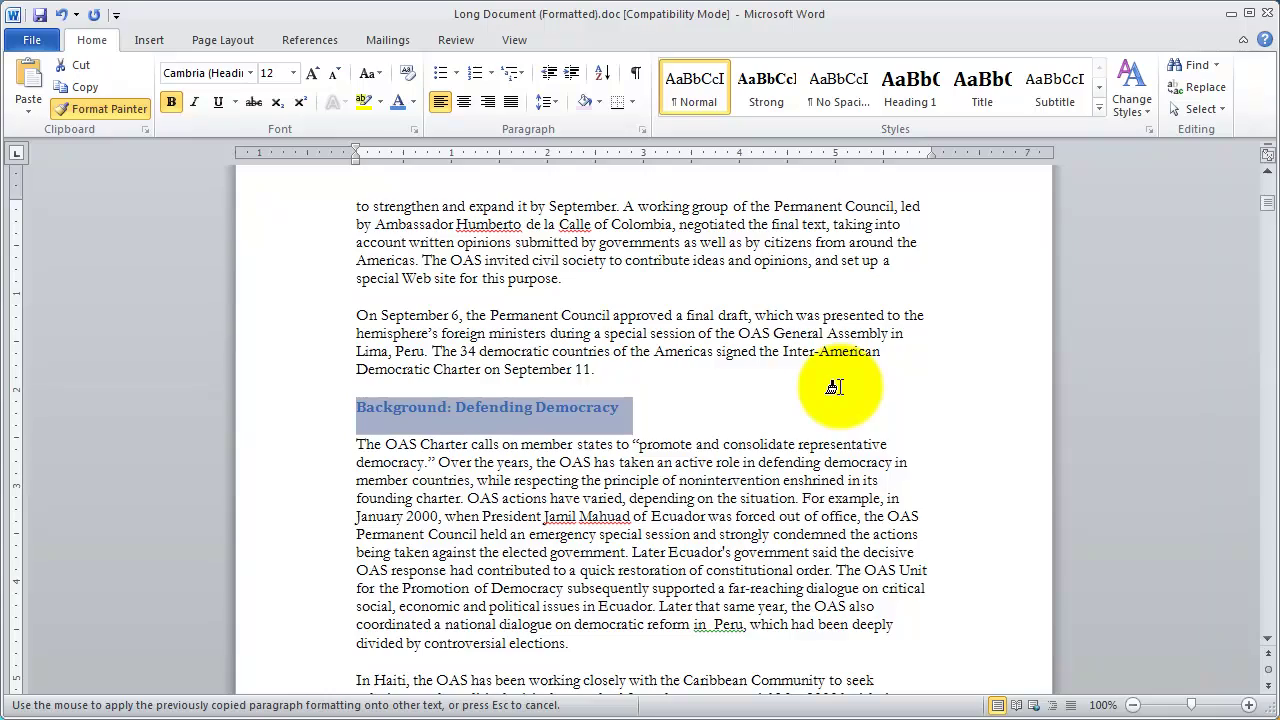
pyautogui.scroll(-11, 835, 387)
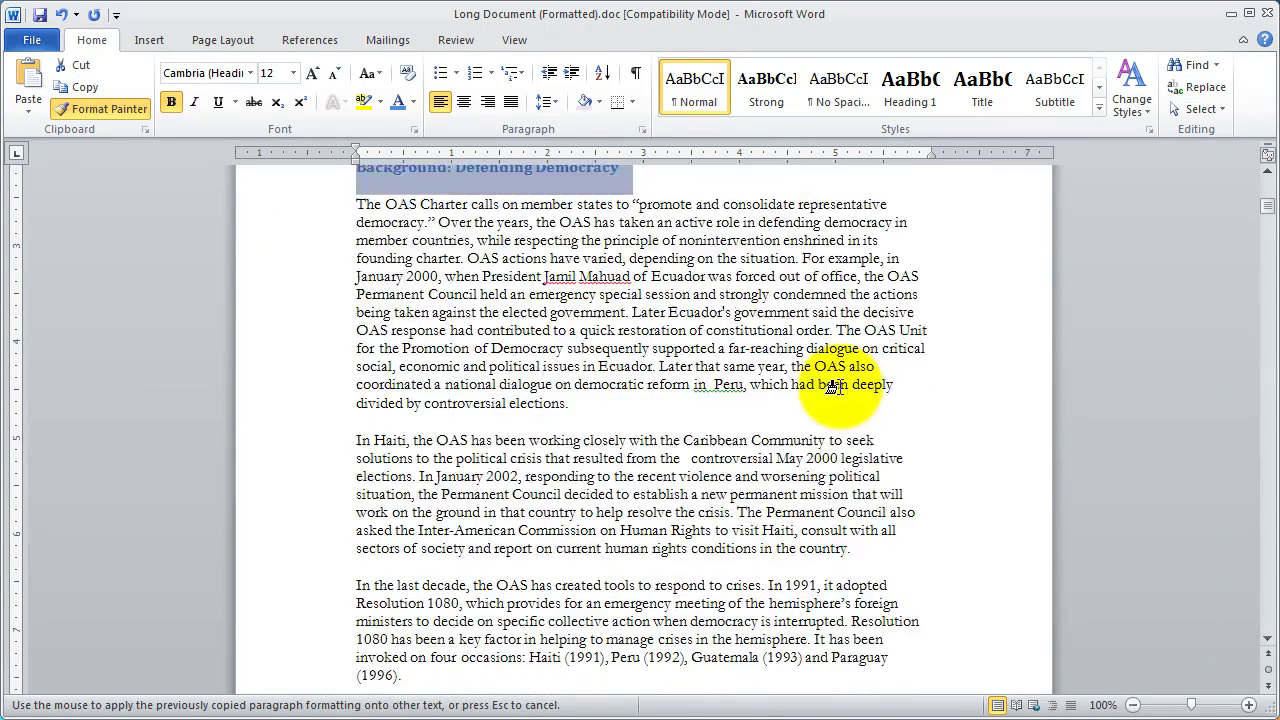
pyautogui.scroll(-10, 835, 387)
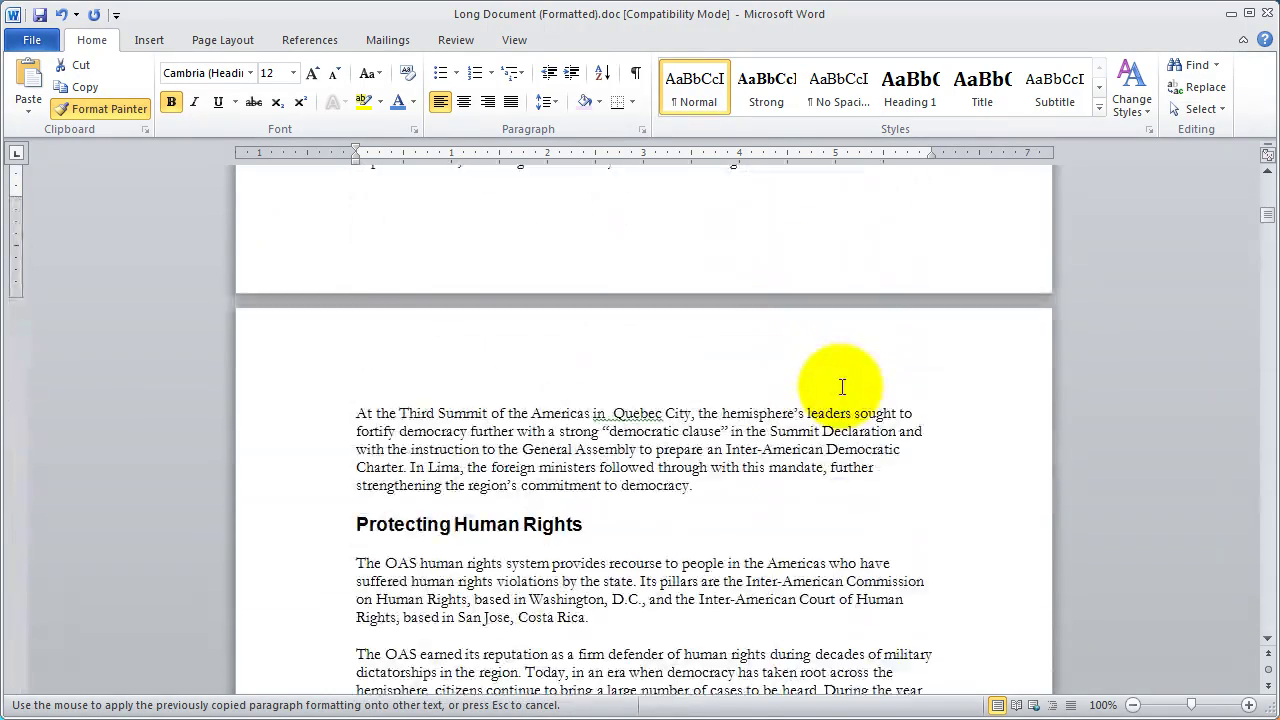
pyautogui.scroll(-12, 737, 370)
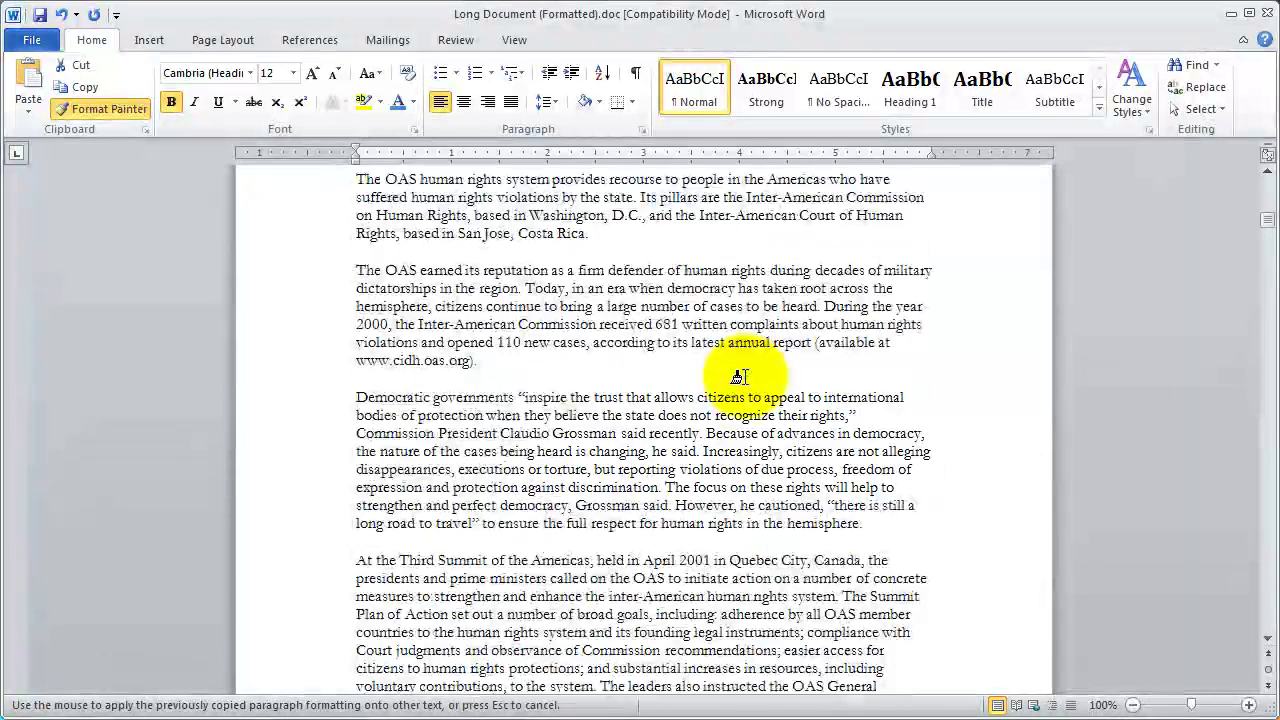
pyautogui.moveTo(586, 423); pyautogui.dragTo(357, 423)
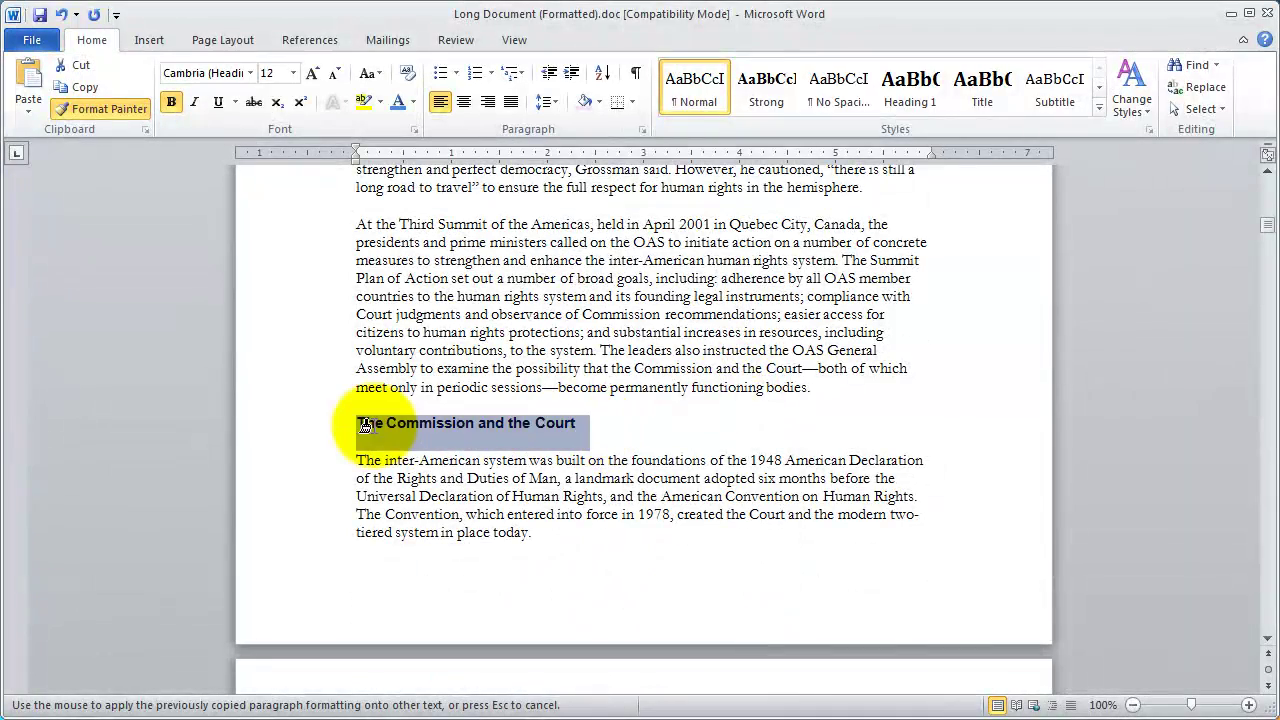
# Step: Paint the same format onto 'Where Countries Stand' and 'Terrorism Not a New Problem'
pyautogui.scroll(-3, 659, 428)
pyautogui.scroll(-12, 659, 428)
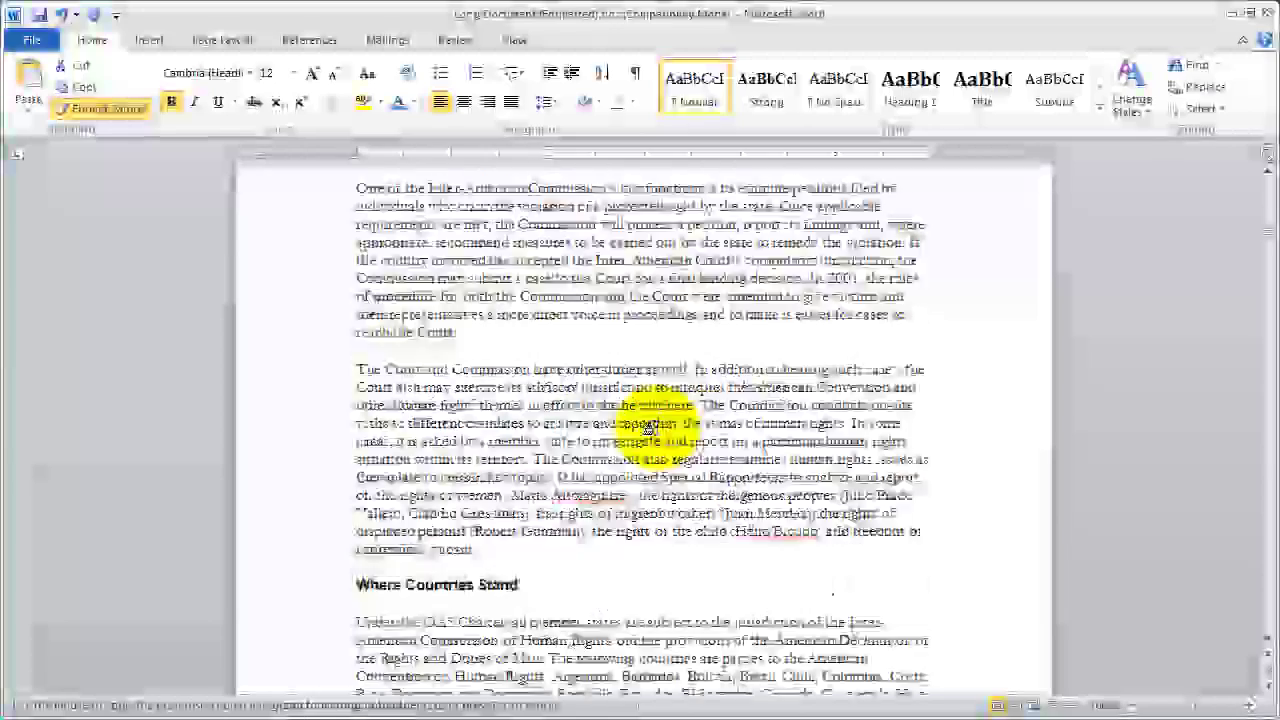
pyautogui.moveTo(512, 489); pyautogui.dragTo(352, 489)
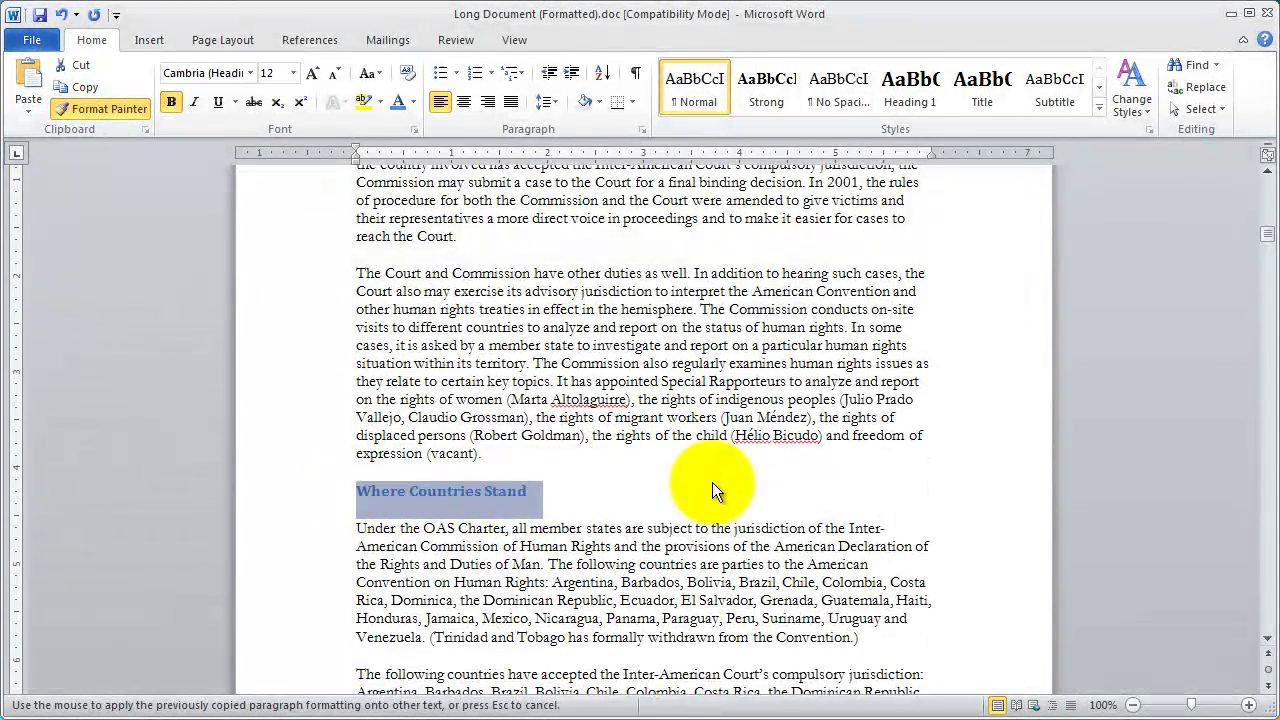
pyautogui.scroll(-10, 712, 482)
pyautogui.scroll(-15, 705, 484)
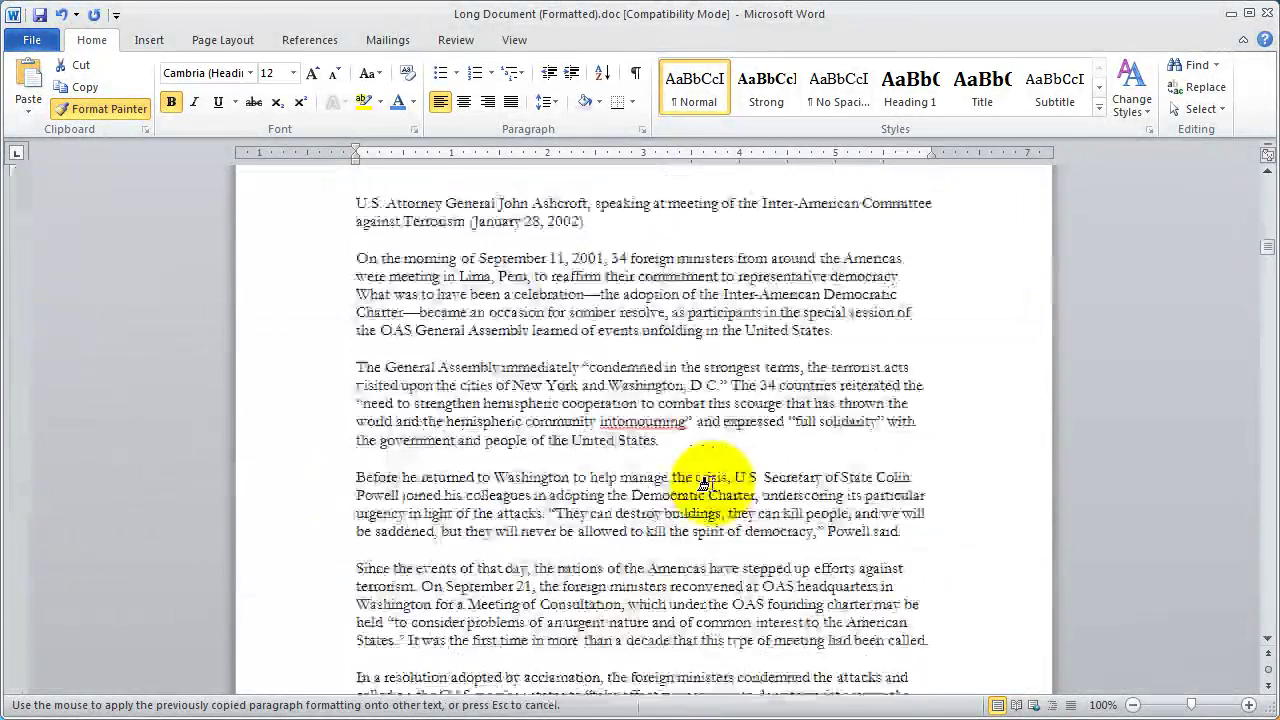
pyautogui.scroll(-9, 714, 484)
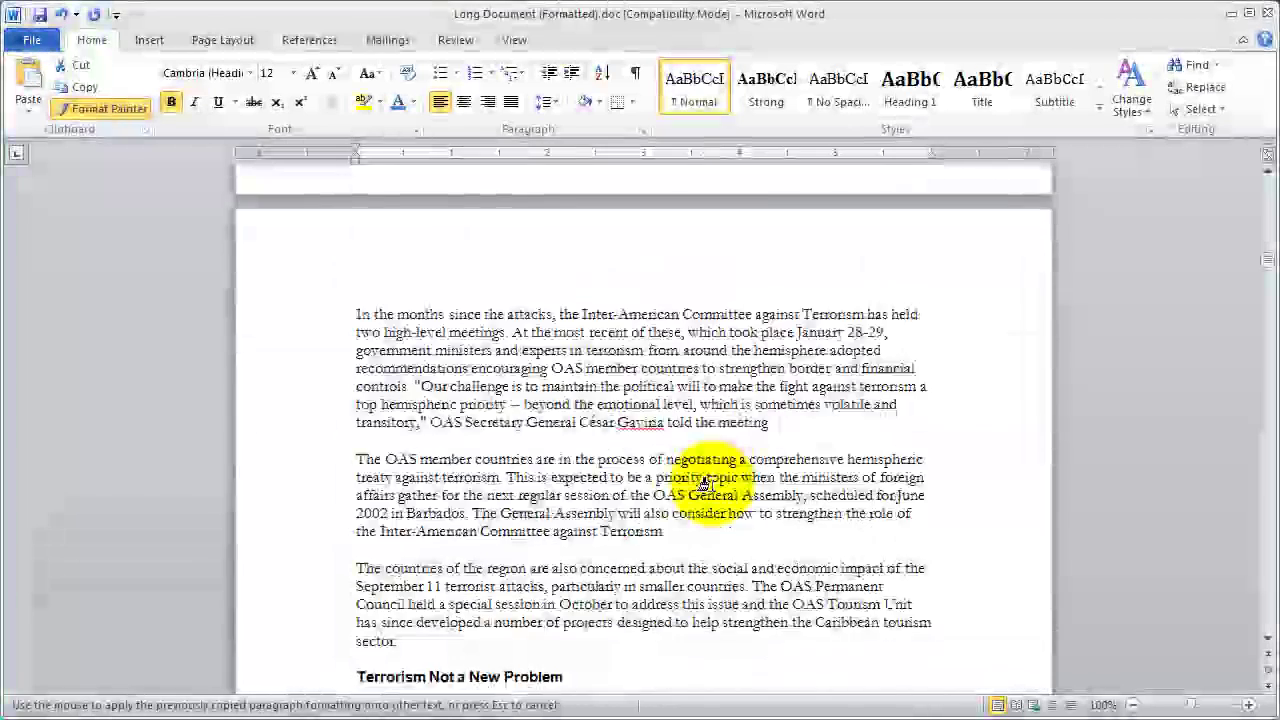
pyautogui.click(337, 437)
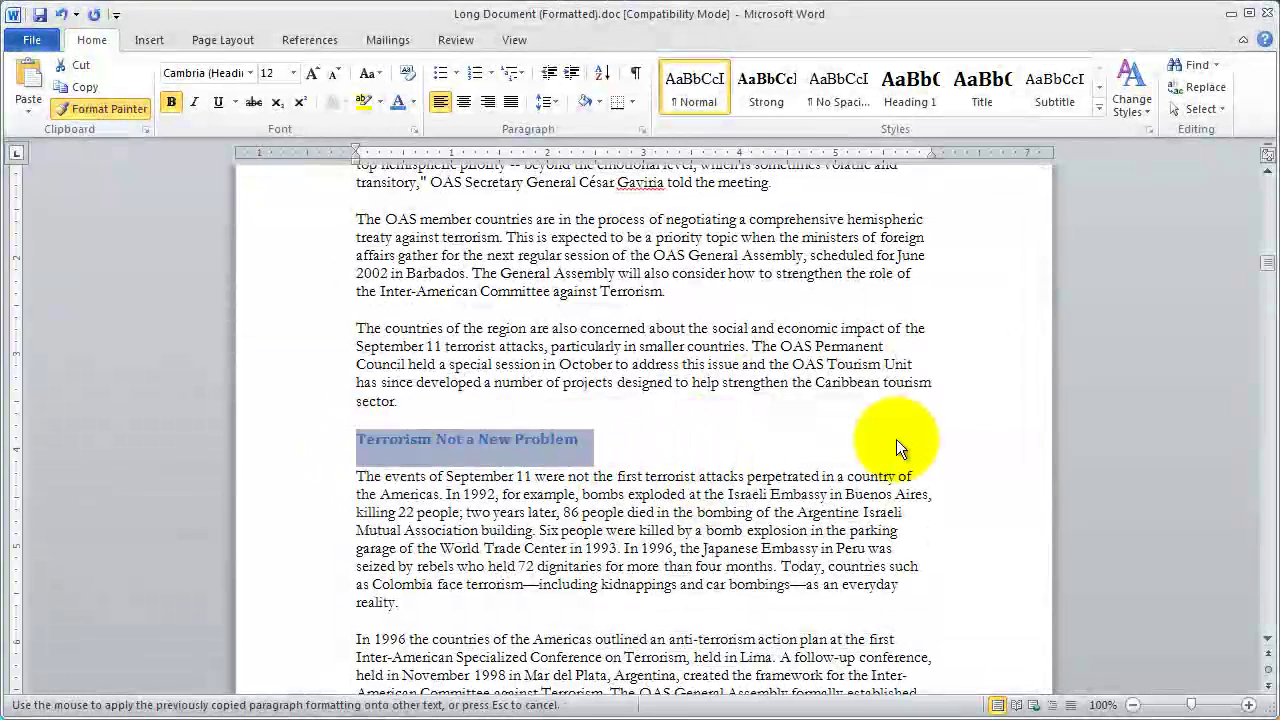